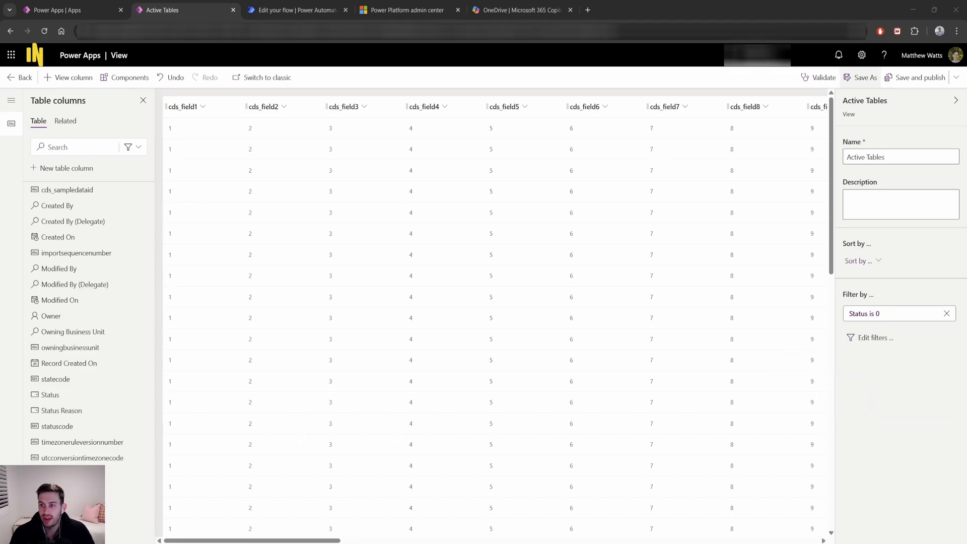
# Save a copy of the Active Tables view under the same name, and save and publish the view
pyautogui.click(859, 79)
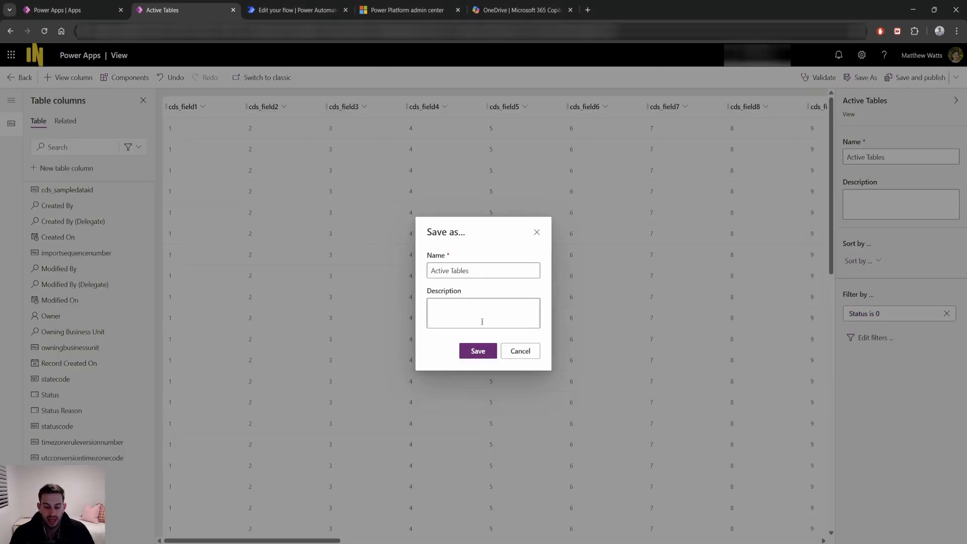
pyautogui.click(476, 352)
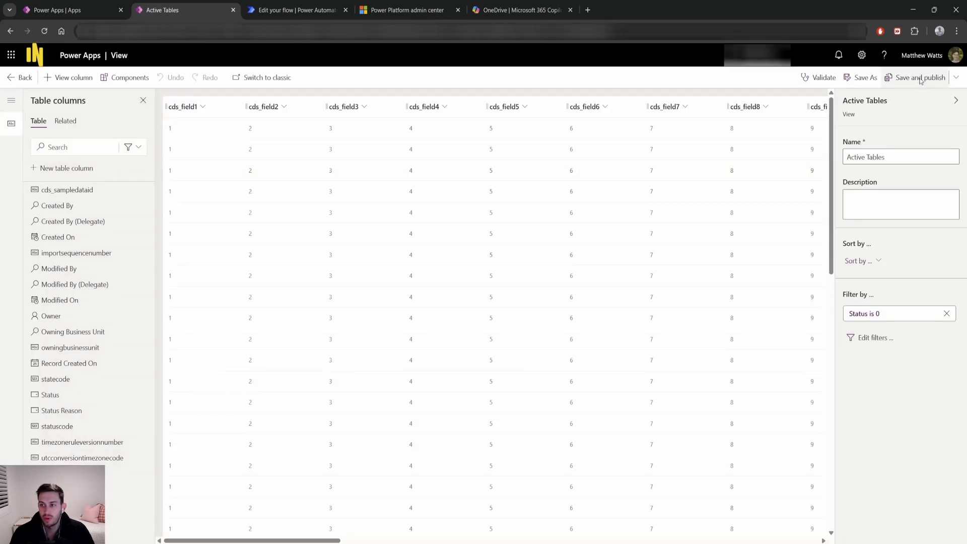
pyautogui.click(920, 78)
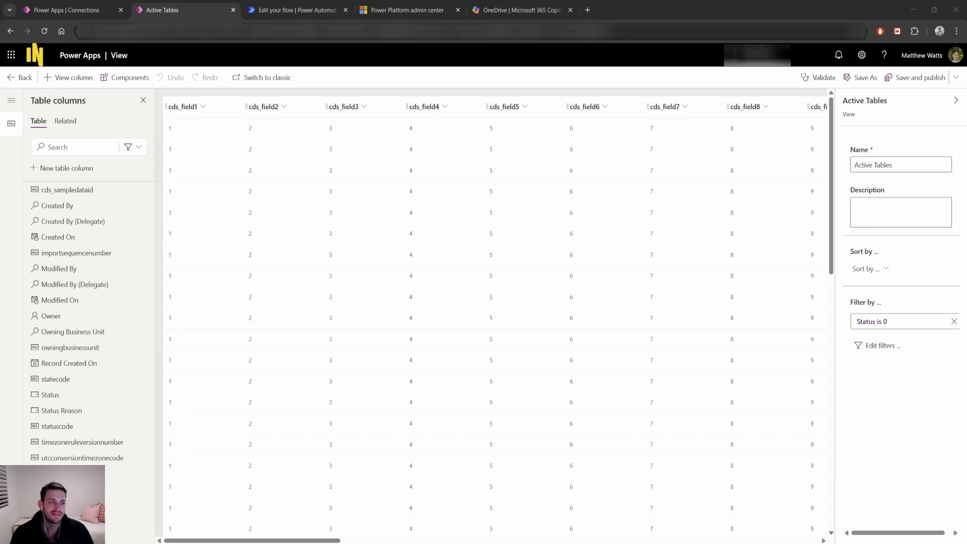
# Create a model-driven app named Test2 from the View and form page design
pyautogui.click(20, 77)
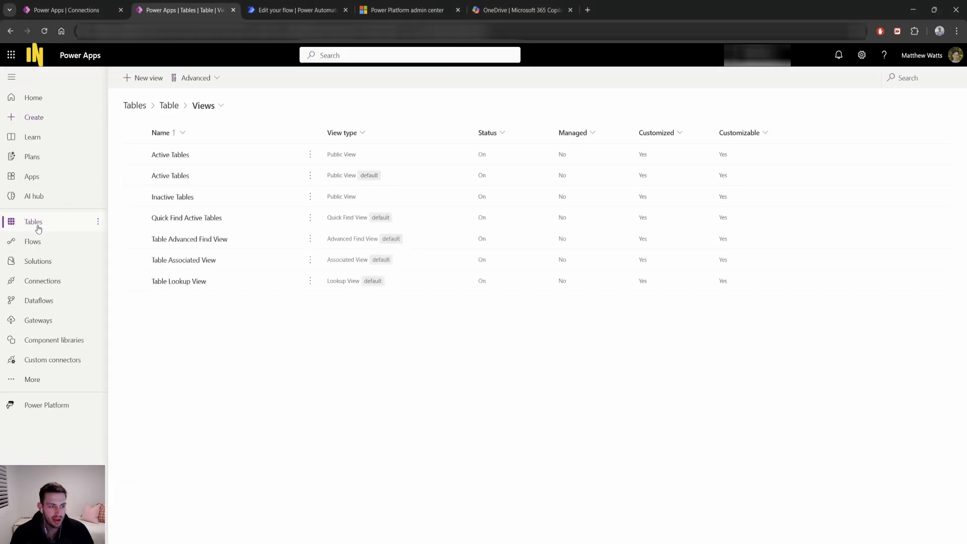
pyautogui.click(32, 176)
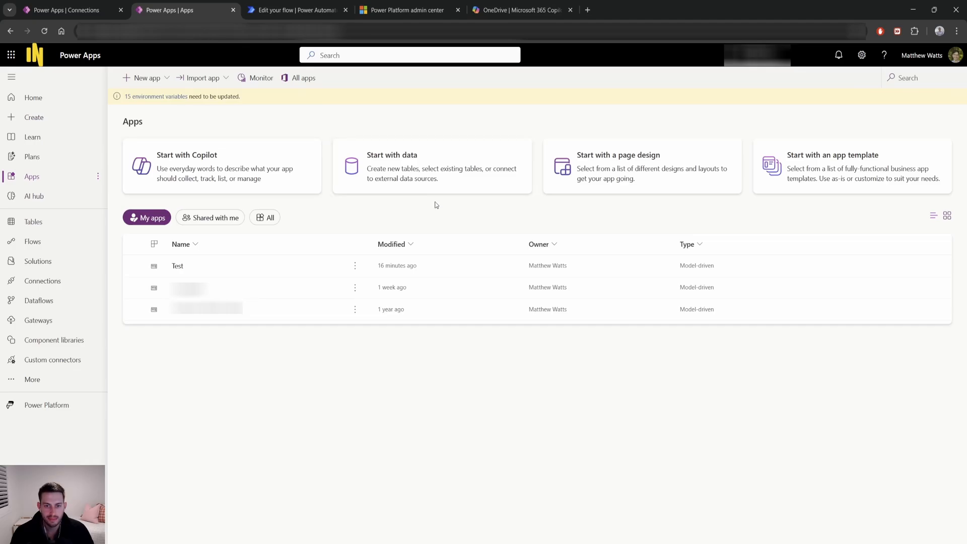
pyautogui.click(603, 184)
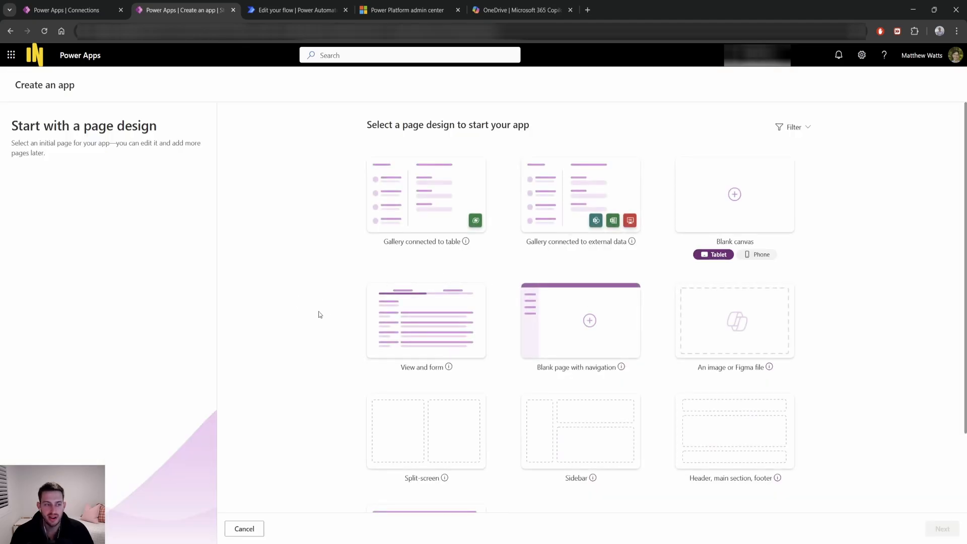
pyautogui.click(414, 335)
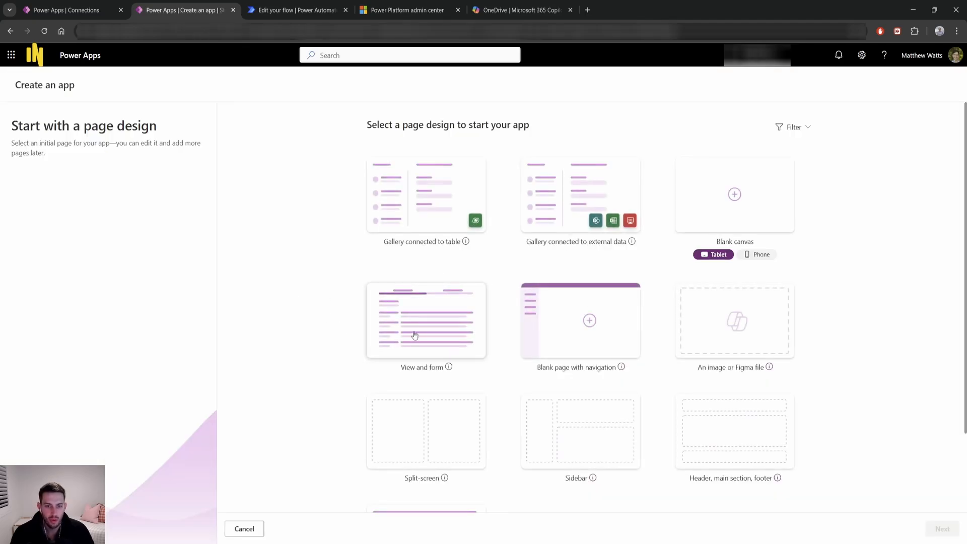
pyautogui.write('Test')
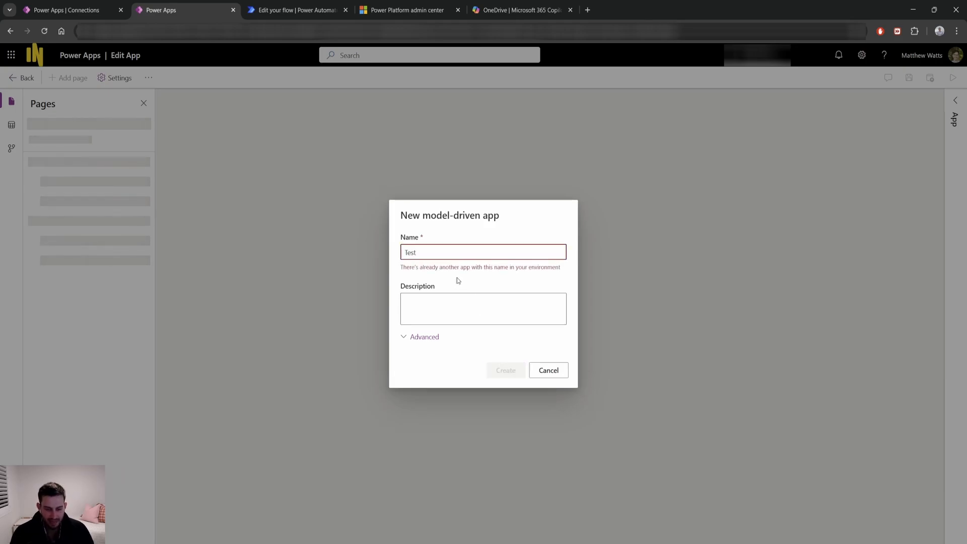
pyautogui.write('2')
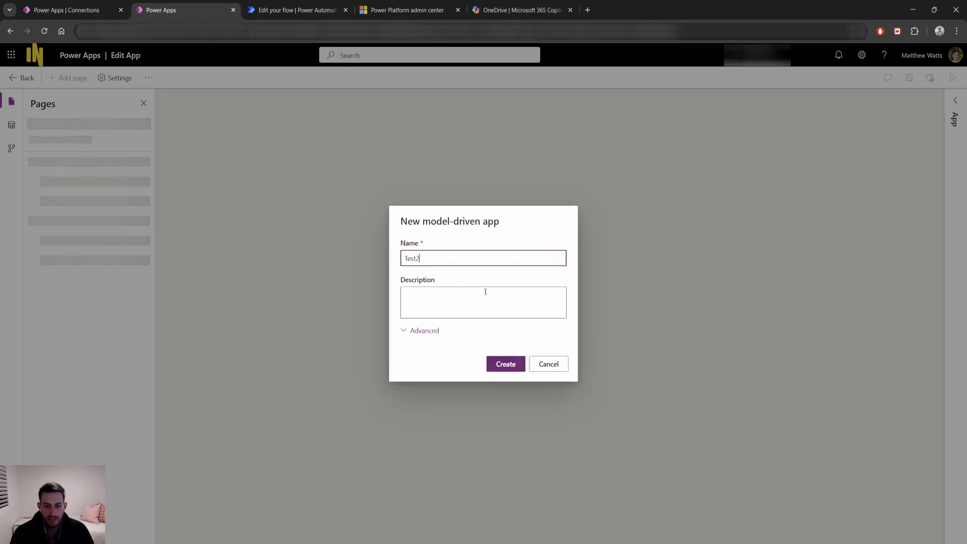
pyautogui.click(504, 365)
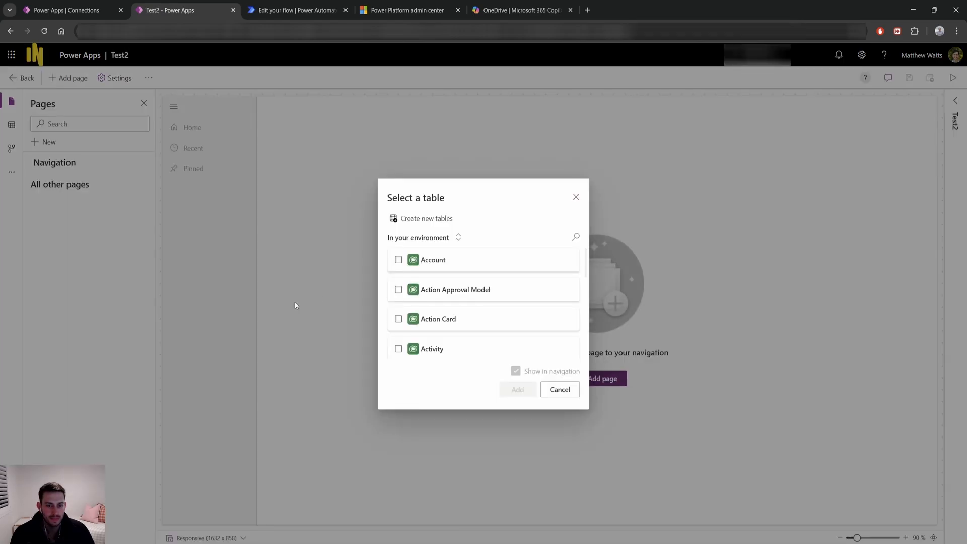
# Find the Table table in the environment and add it to the app, shown in navigation
pyautogui.click(575, 239)
pyautogui.write('table')
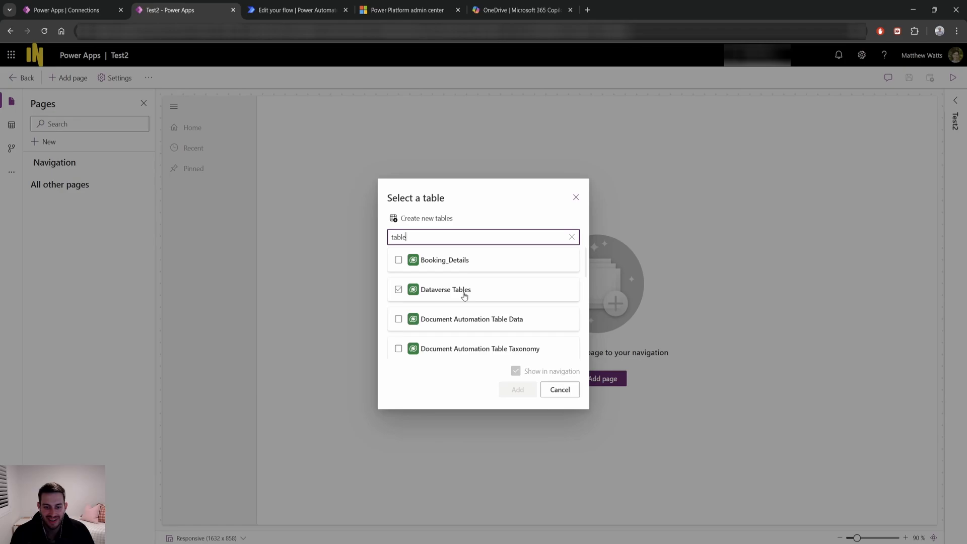
pyautogui.scroll(-10, 454, 295)
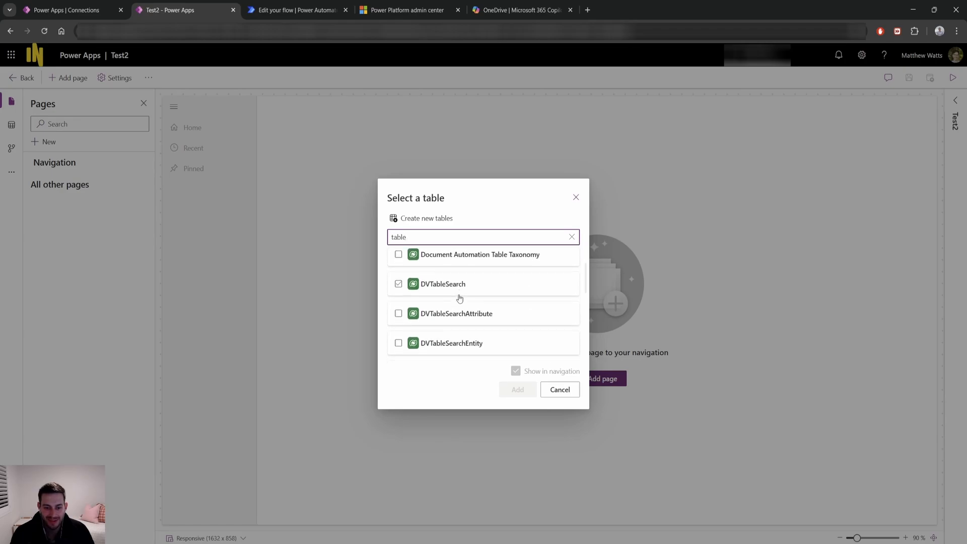
pyautogui.click(398, 260)
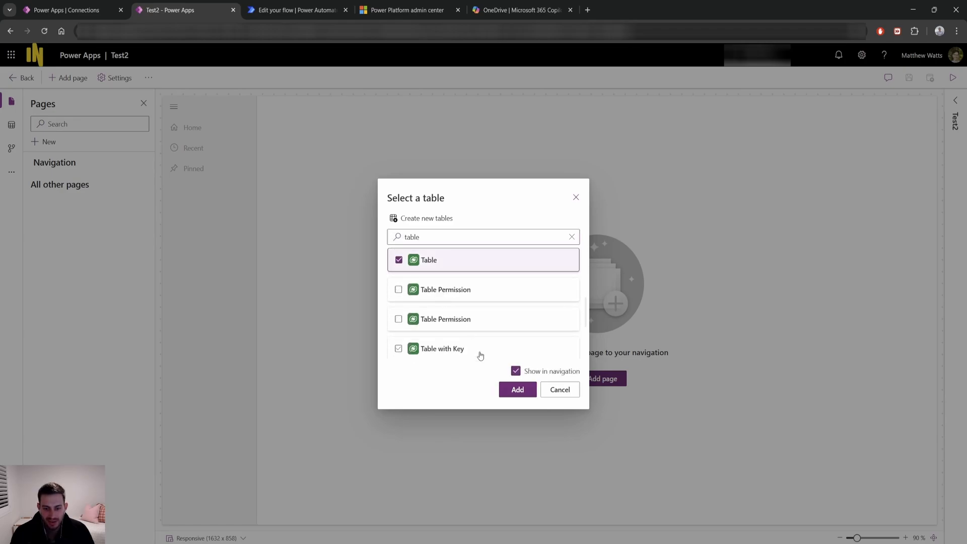
pyautogui.click(517, 388)
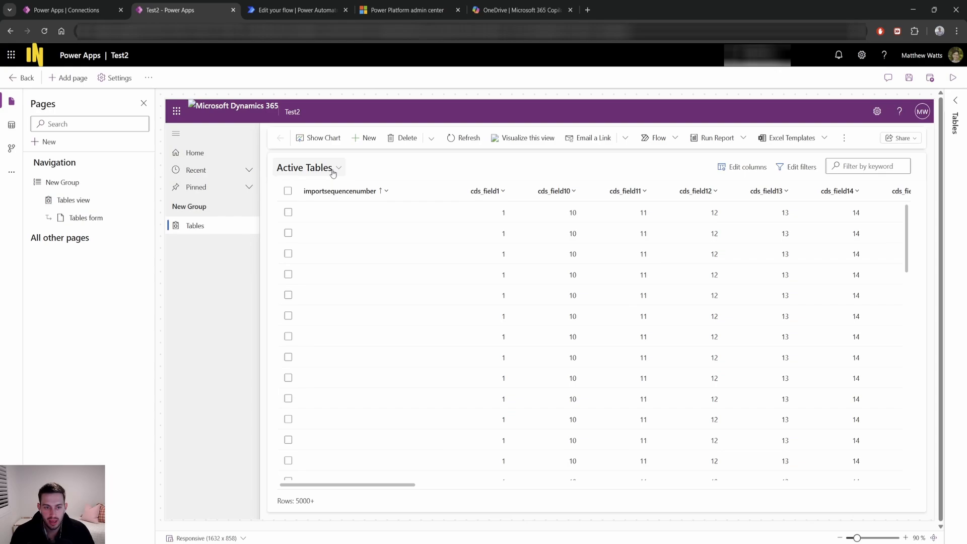
# Switch the Tables page preview to the non-default Active Tables view
pyautogui.click(333, 172)
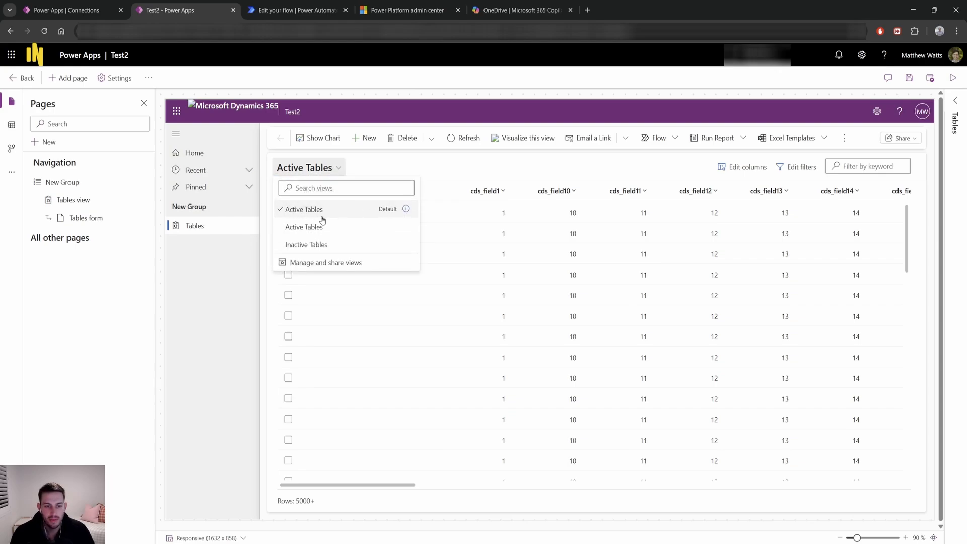
pyautogui.click(310, 230)
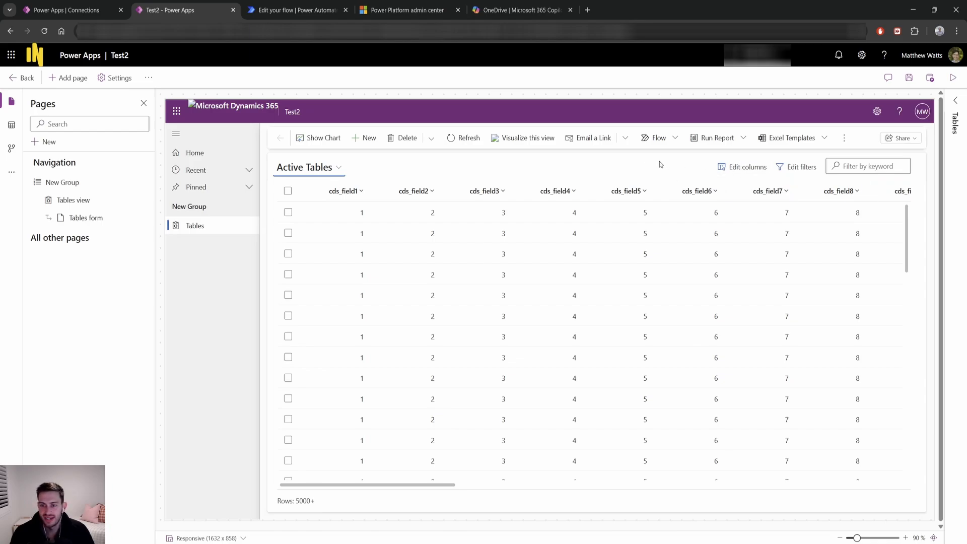
pyautogui.click(846, 141)
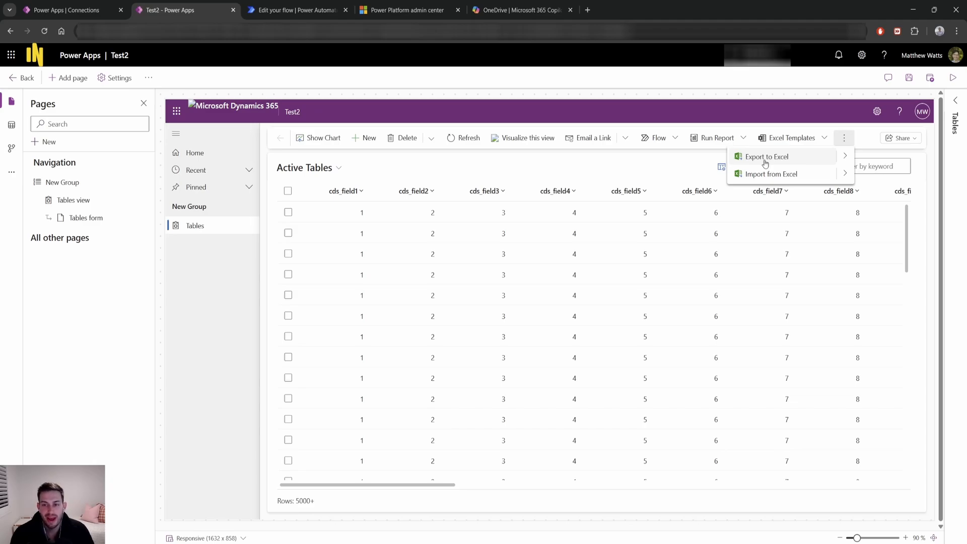
pyautogui.click(666, 157)
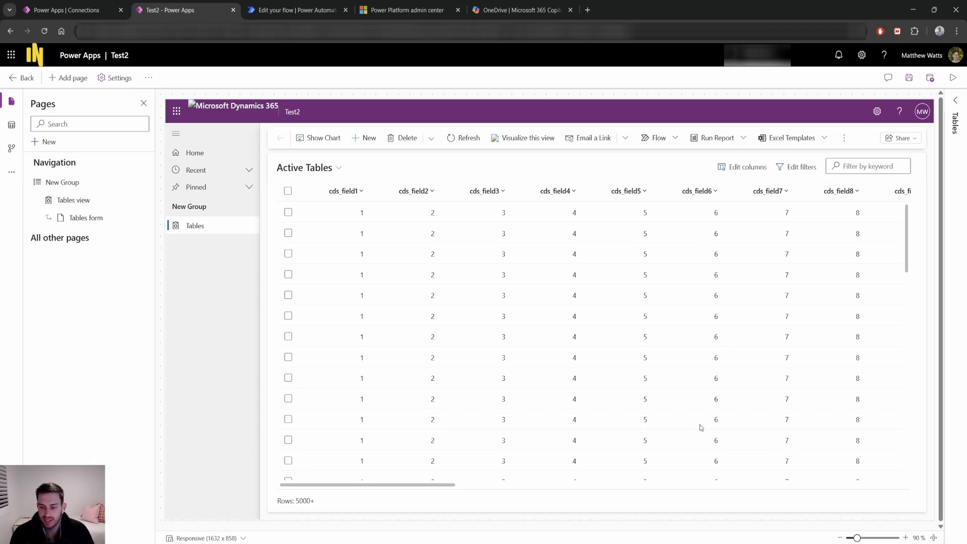
# Record network activity in the browser's developer tools while exporting the Active Tables view to Excel
pyautogui.press('F12')
pyautogui.click(700, 50)
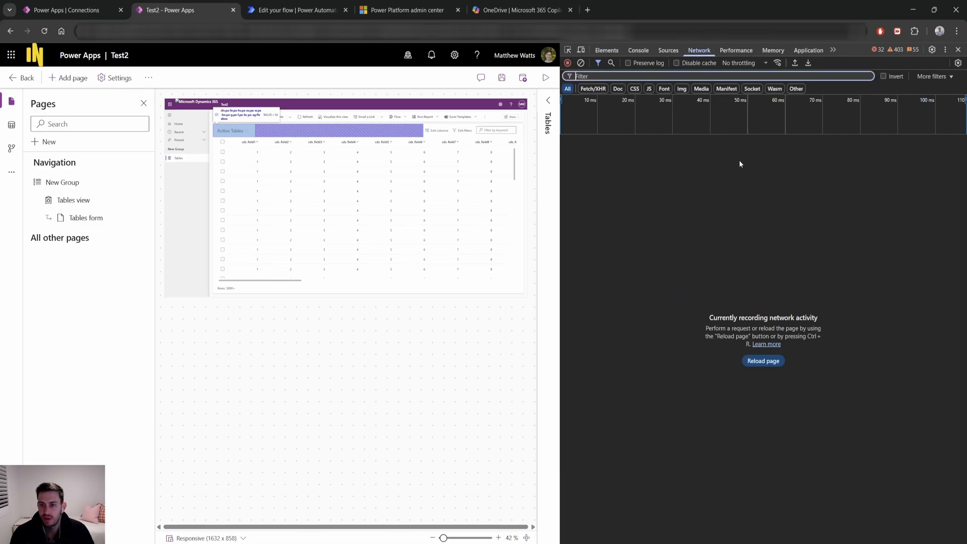
pyautogui.click(488, 119)
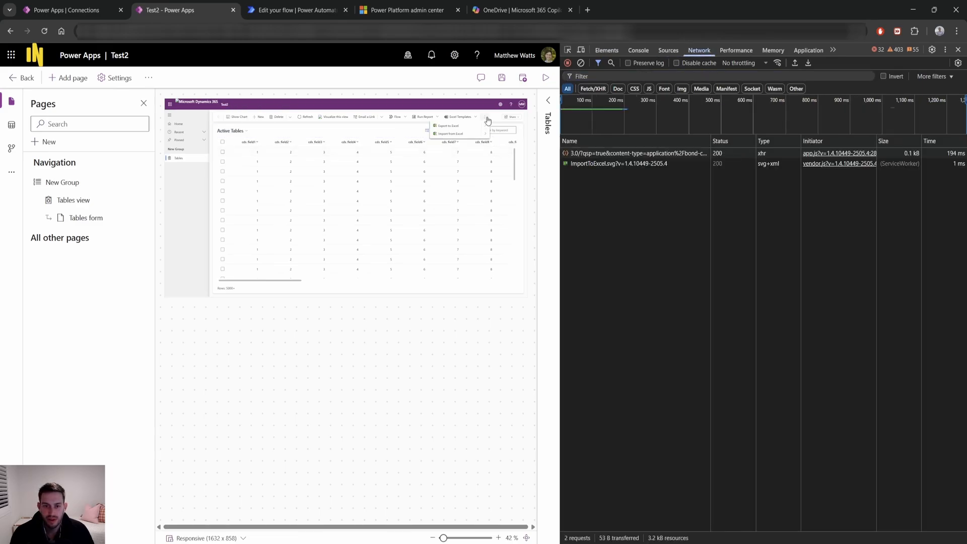
pyautogui.click(448, 127)
# Examine the headers and payload of the captured ExportToExcel request, including its FetchXml and LayoutXml
pyautogui.click(587, 174)
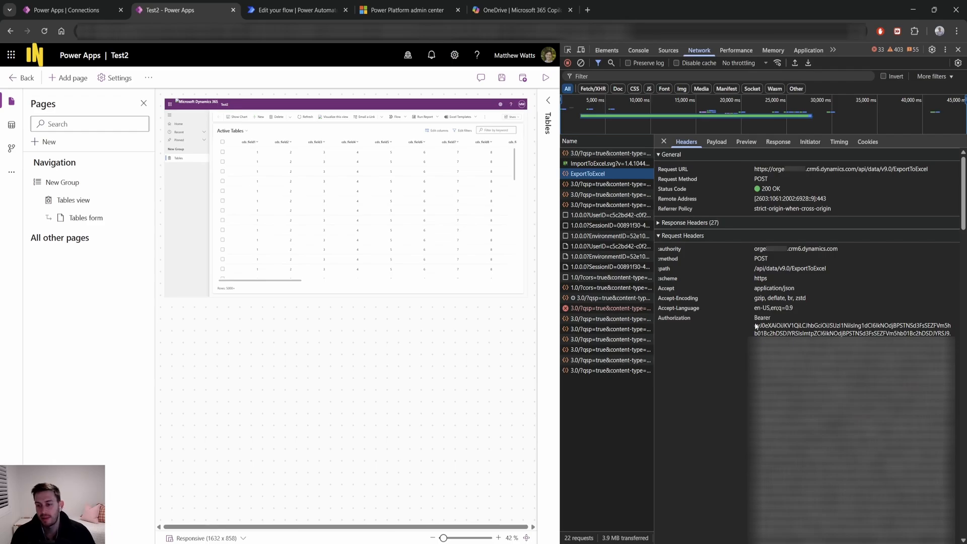
pyautogui.click(716, 142)
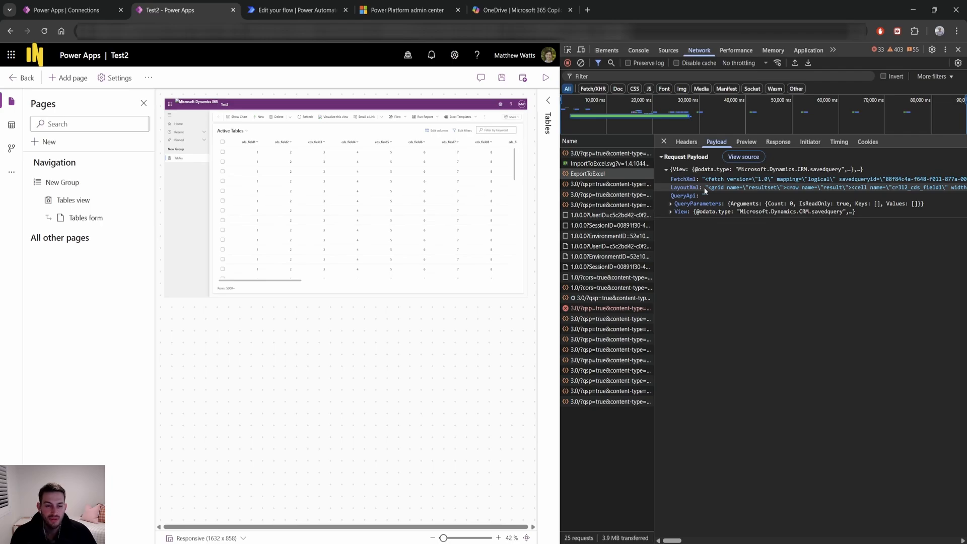
pyautogui.click(707, 171)
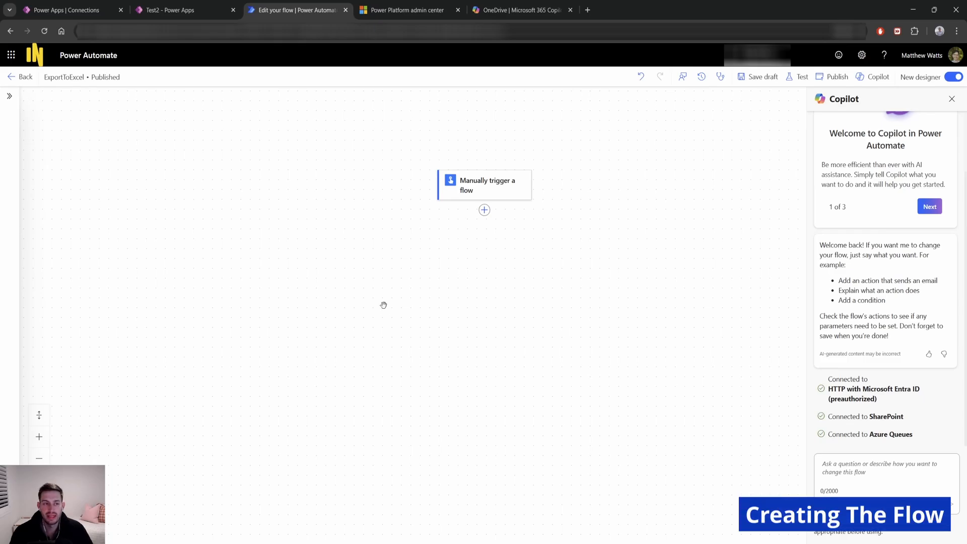
# Add an Invoke an HTTP request action from HTTP with Microsoft Entra ID (preauthorized) after the manual trigger
pyautogui.click(485, 210)
pyautogui.write('entrea')
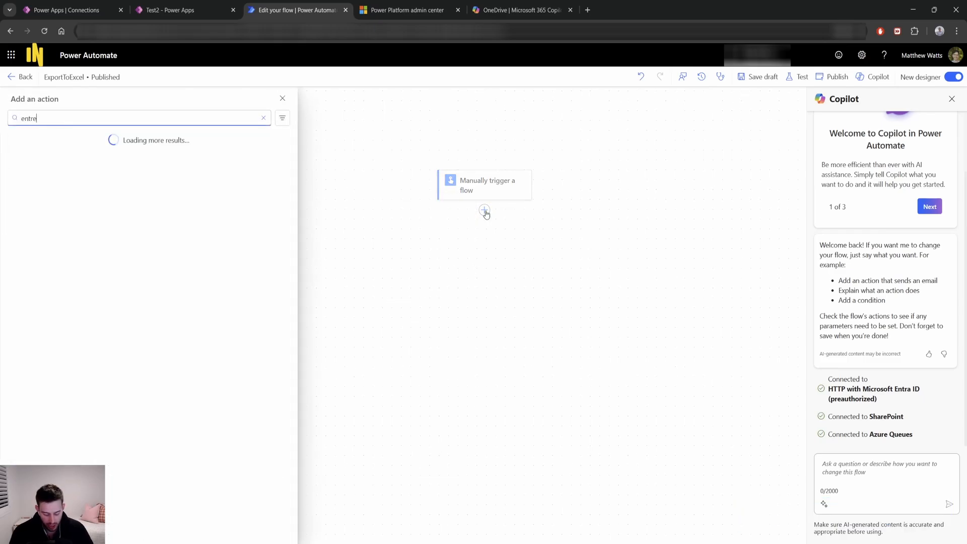
pyautogui.press('BackSpace')
pyautogui.press('BackSpace')
pyautogui.write('a id')
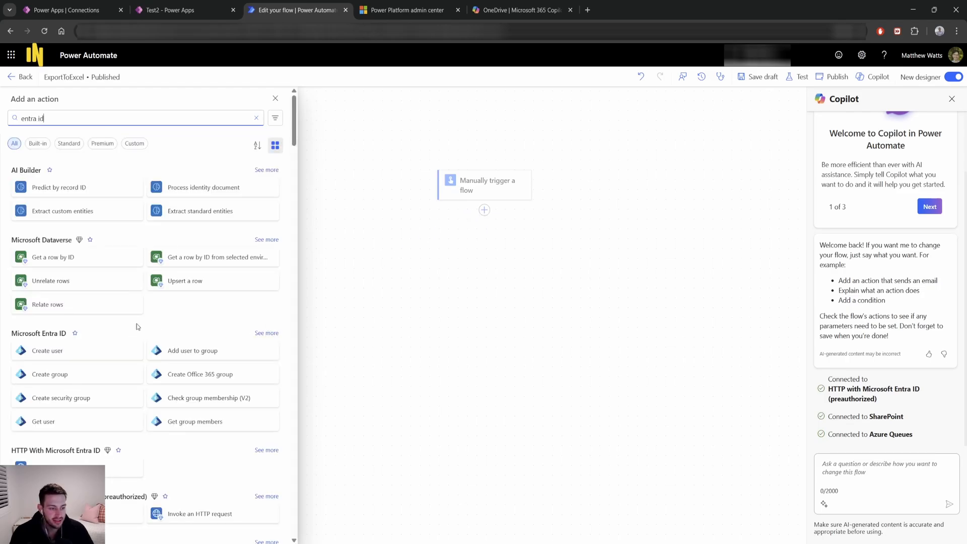
pyautogui.scroll(-3, 137, 327)
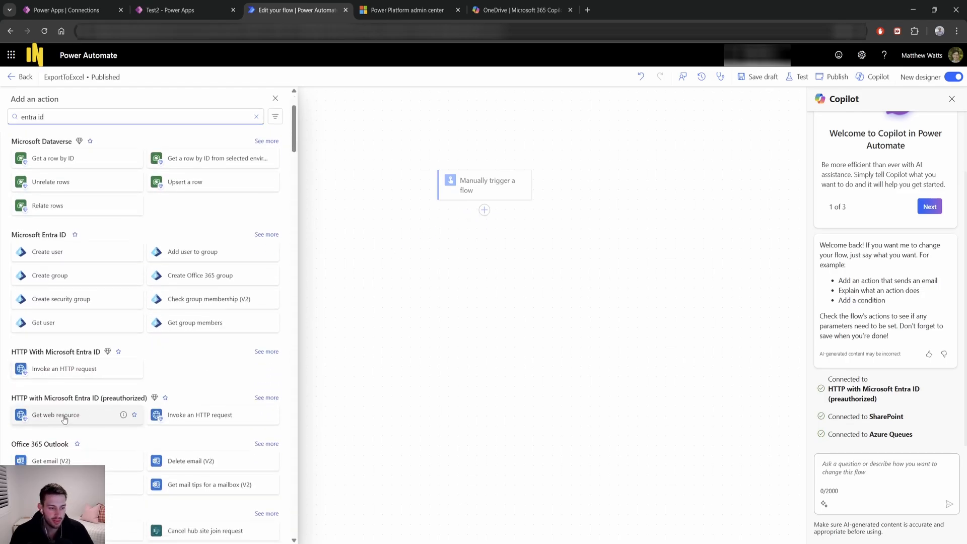
pyautogui.click(198, 420)
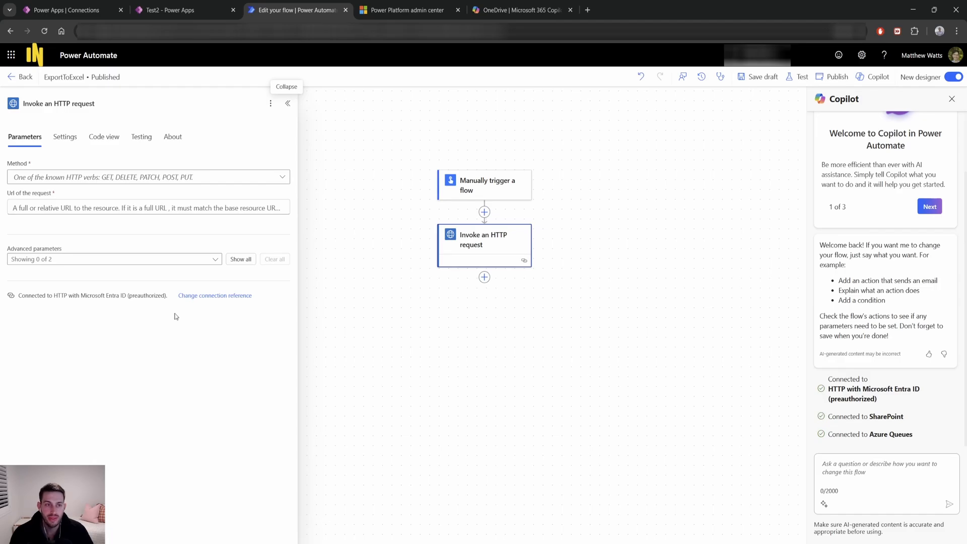
# Check the captured request's headers in Power Apps, and set the HTTP action's method to POST in Power Automate
pyautogui.click(172, 9)
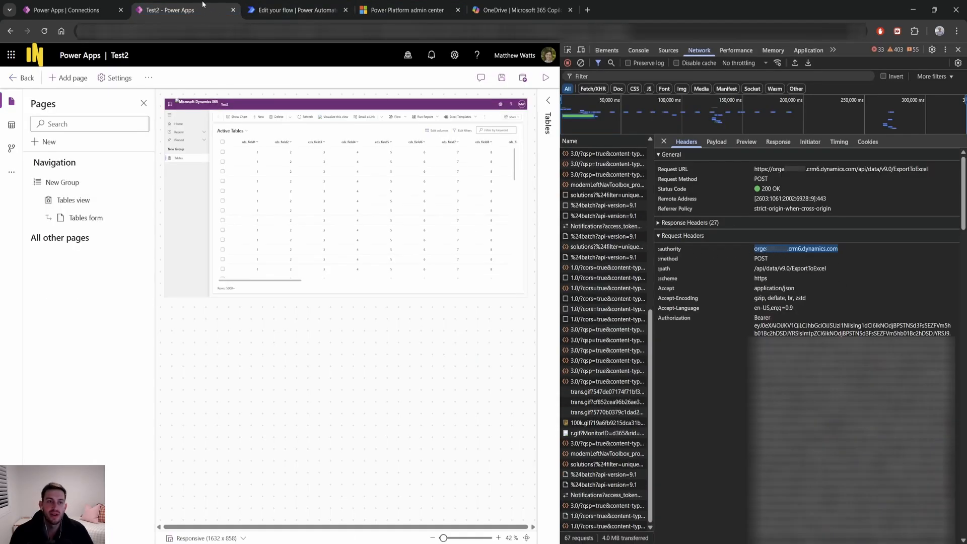
pyautogui.click(295, 10)
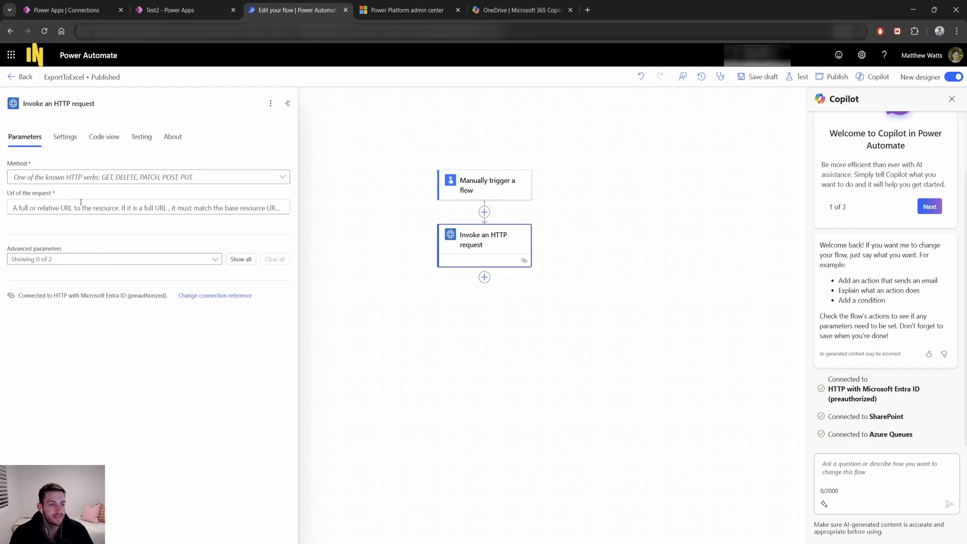
pyautogui.click(155, 179)
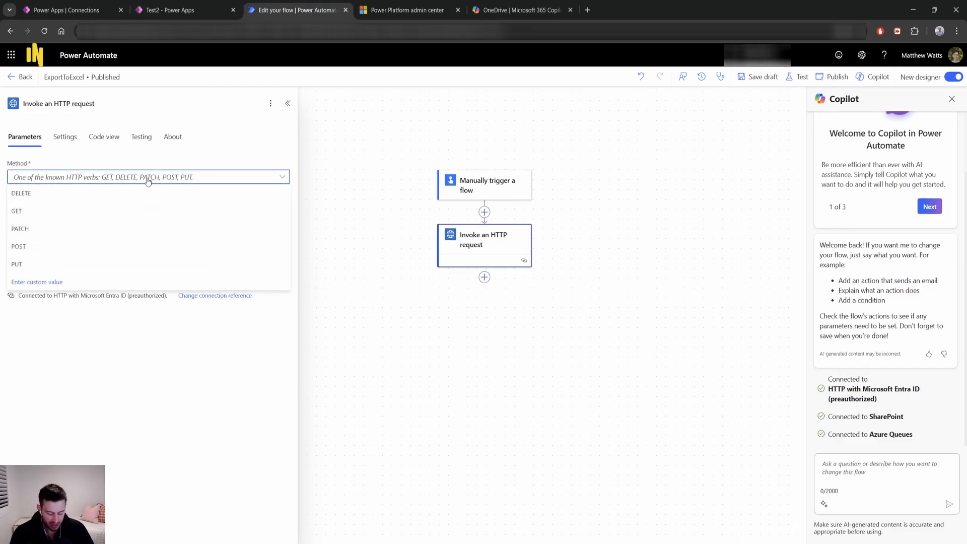
pyautogui.click(40, 246)
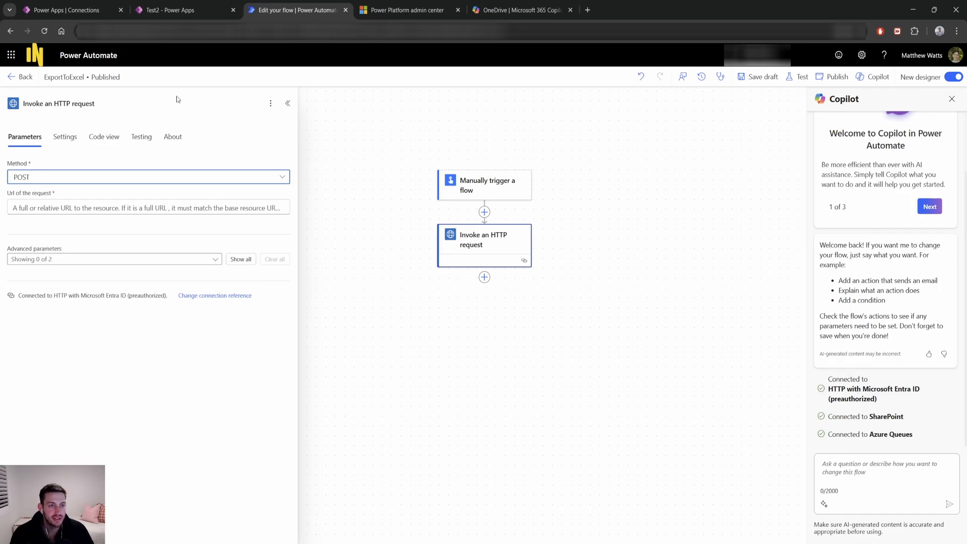
# Copy the captured request's path from Power Apps and set the HTTP action's request URL to /api/data/v9.0/ExportToExcel in Power Automate
pyautogui.click(170, 10)
pyautogui.doubleClick(763, 259)
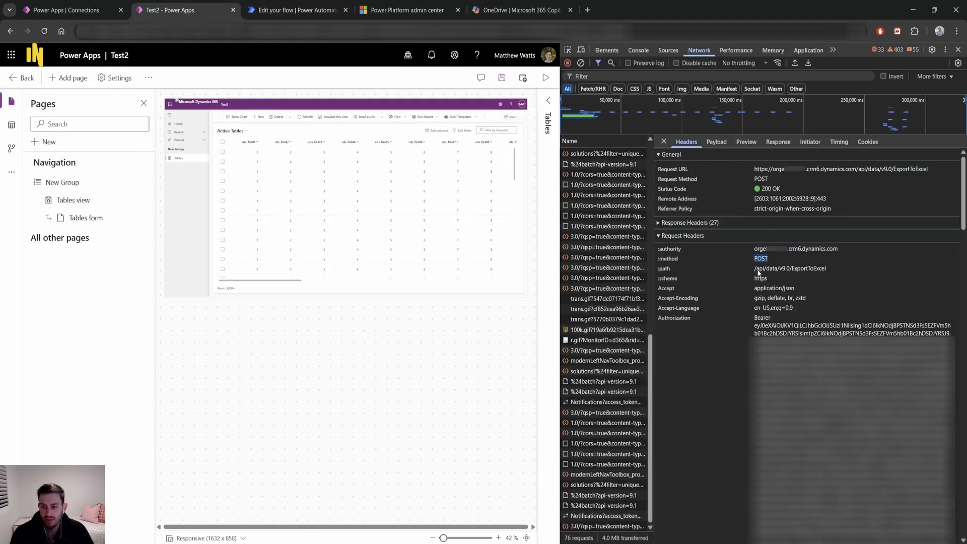
pyautogui.moveTo(755, 269); pyautogui.dragTo(822, 271)
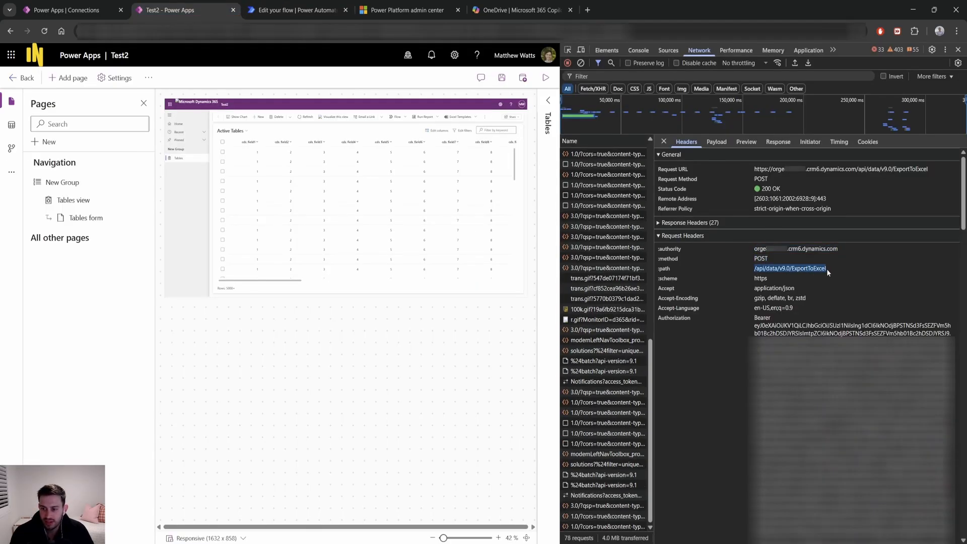
pyautogui.click(293, 8)
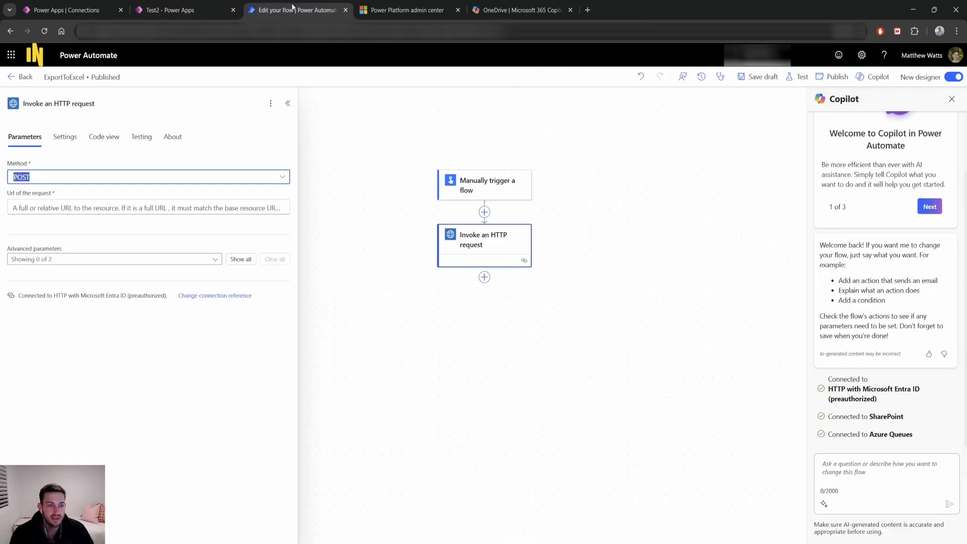
pyautogui.click(58, 208)
pyautogui.write('/api/data/v9.0/ExportToExcel')
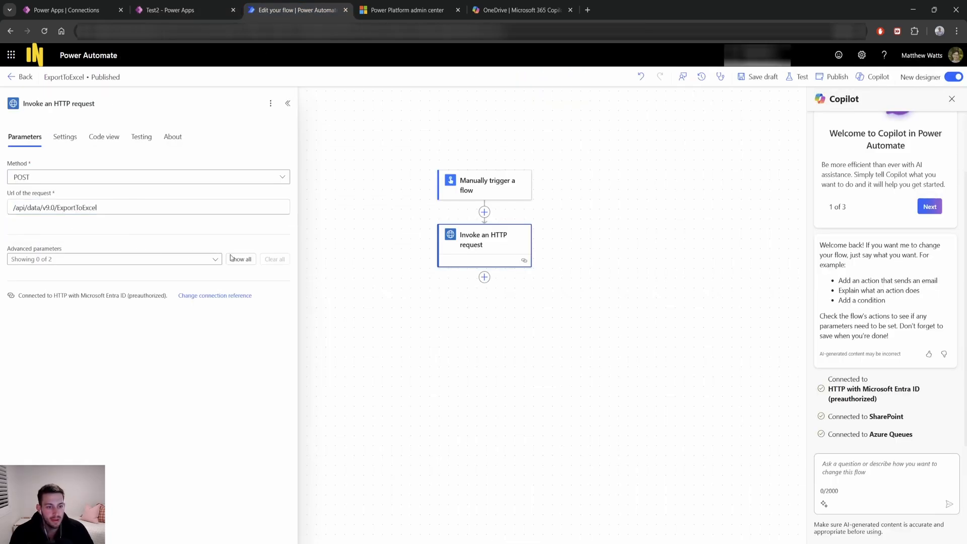
# Show all advanced parameters of the HTTP action and enter Accept as the first header's key
pyautogui.click(242, 260)
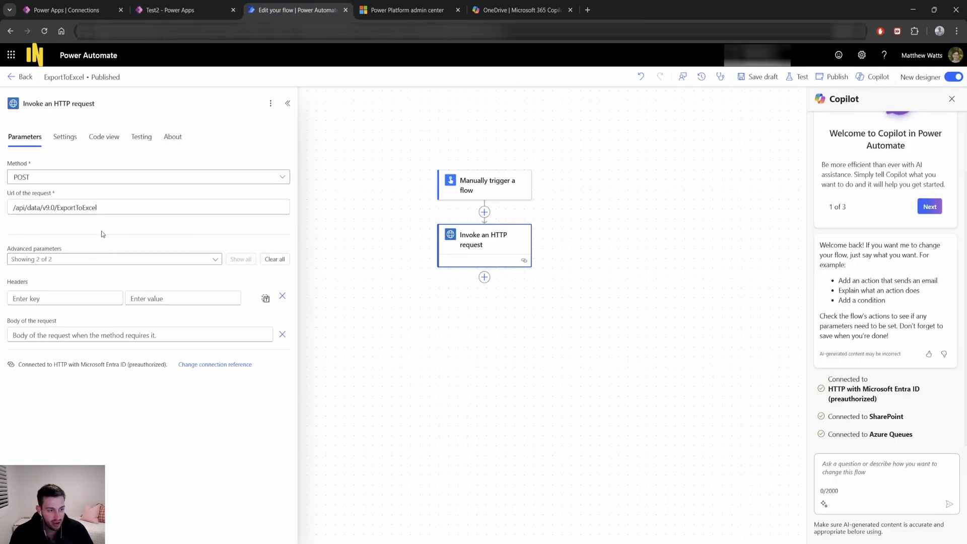
pyautogui.click(45, 300)
pyautogui.write('Acce')
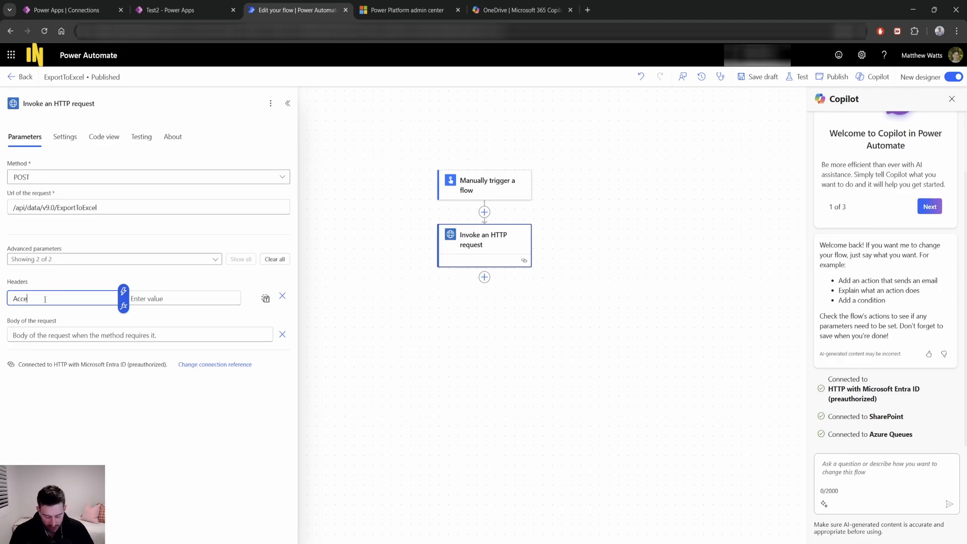
pyautogui.write('pt')
# Copy the Accept header's value from the captured request in Power Apps and set it as application/json in Power Automate
pyautogui.click(160, 299)
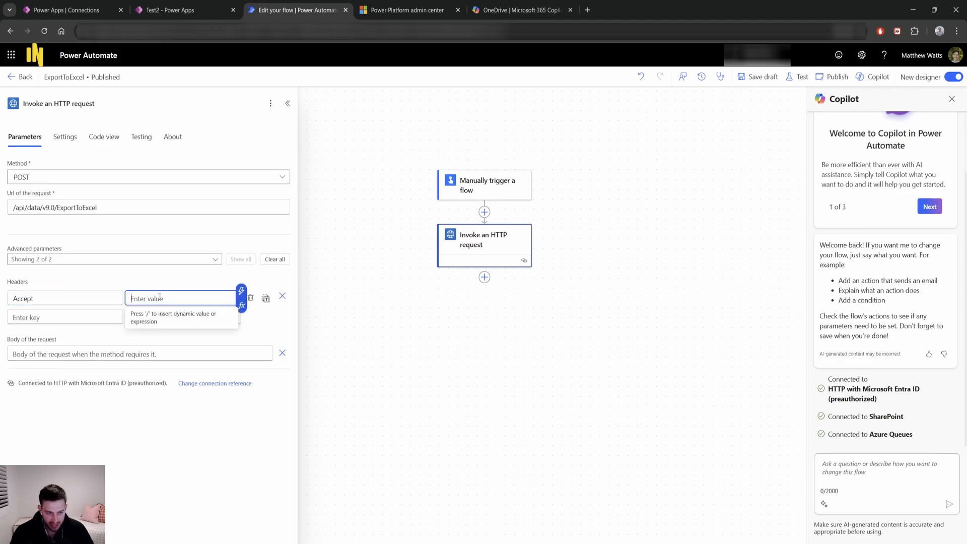
pyautogui.click(225, 17)
pyautogui.moveTo(755, 288); pyautogui.dragTo(796, 292)
pyautogui.hotkey('ctrl', 'c')
pyautogui.click(287, 5)
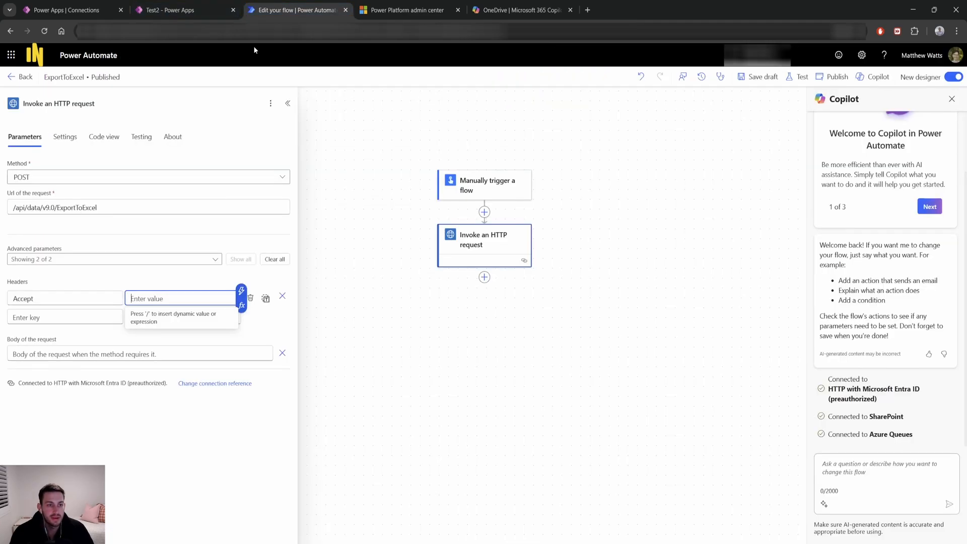
pyautogui.hotkey('ctrl', 'v')
pyautogui.click(141, 279)
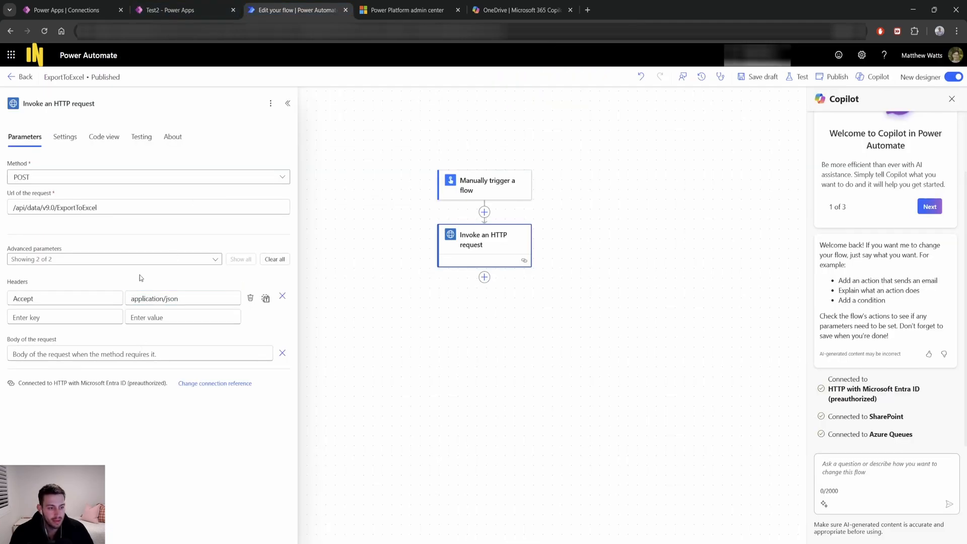
# Copy the captured request's full payload object from Power Apps and paste it as the HTTP action's request body in Power Automate
pyautogui.click(170, 10)
pyautogui.click(716, 142)
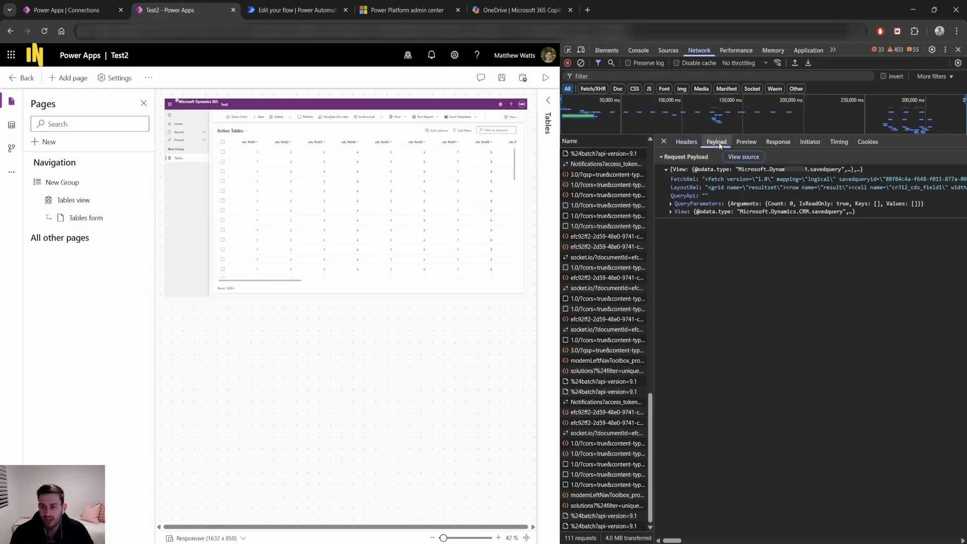
pyautogui.click(689, 170)
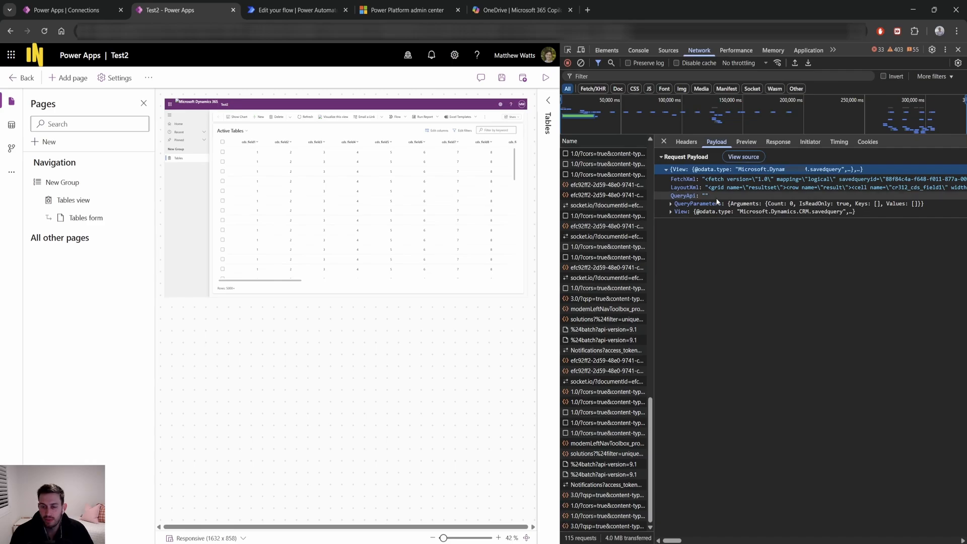
pyautogui.click(283, 10)
pyautogui.click(56, 355)
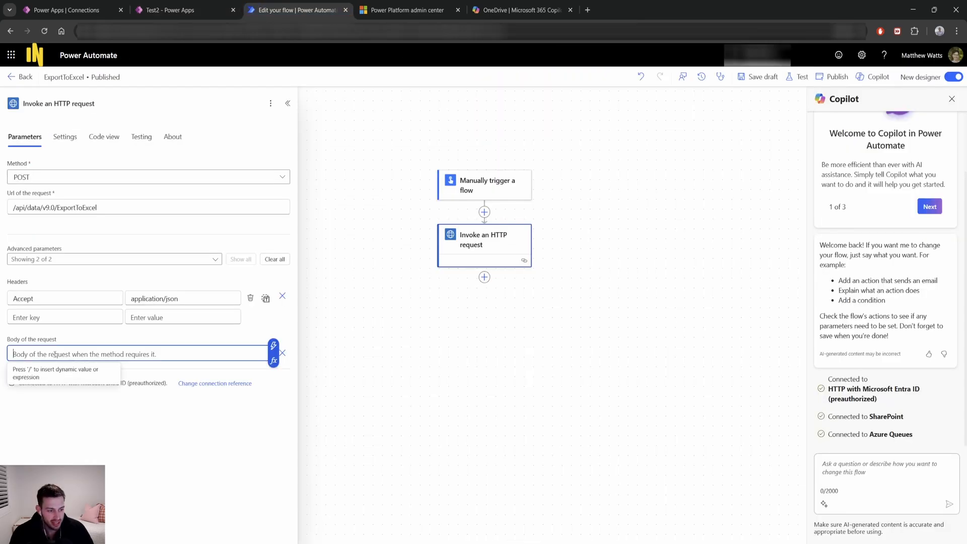
pyautogui.hotkey('ctrl', 'v')
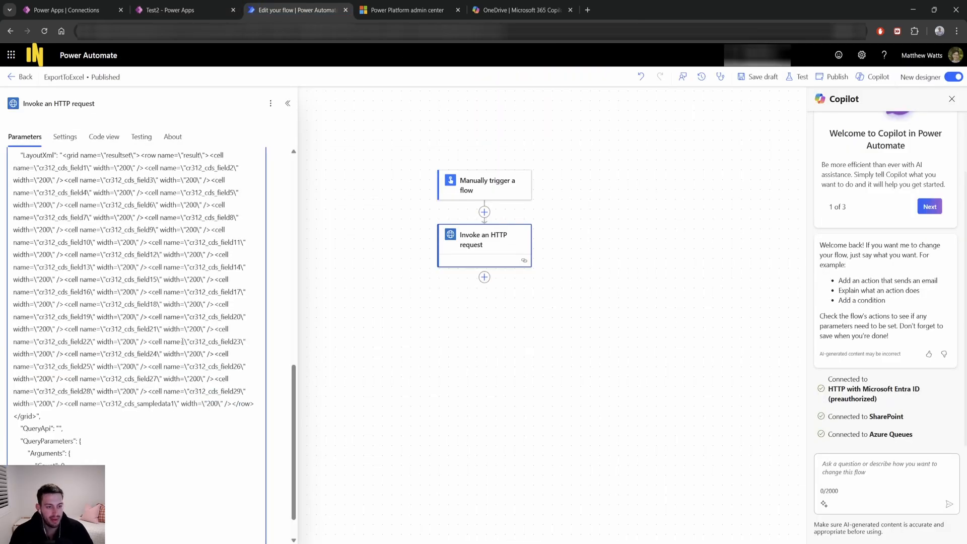
pyautogui.click(353, 268)
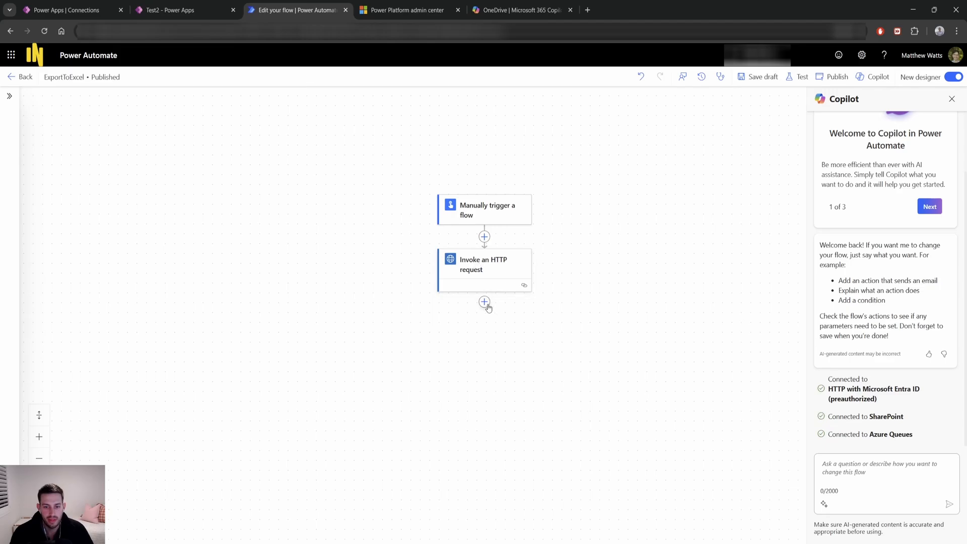
# Rename the Invoke an HTTP request action as ExportToExcel
pyautogui.click(484, 265)
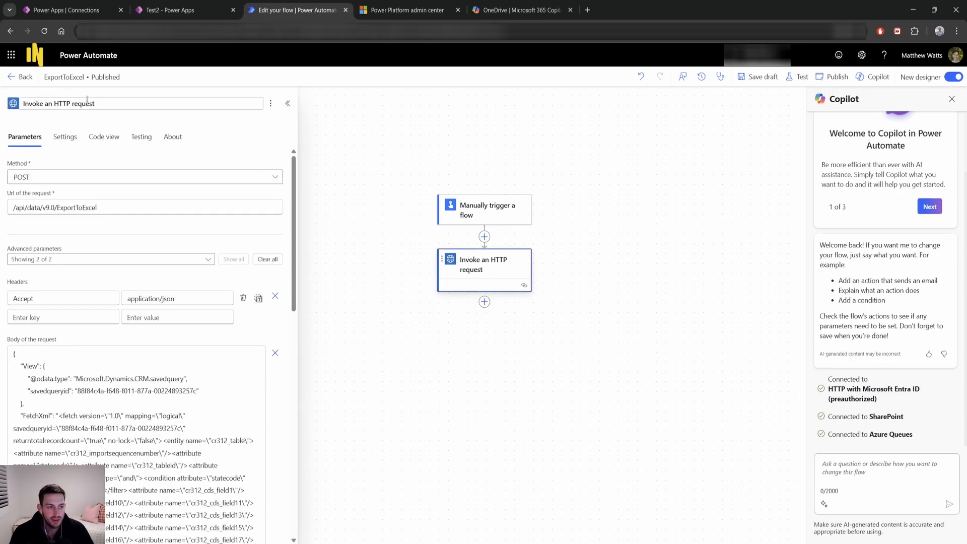
pyautogui.tripleClick(33, 103)
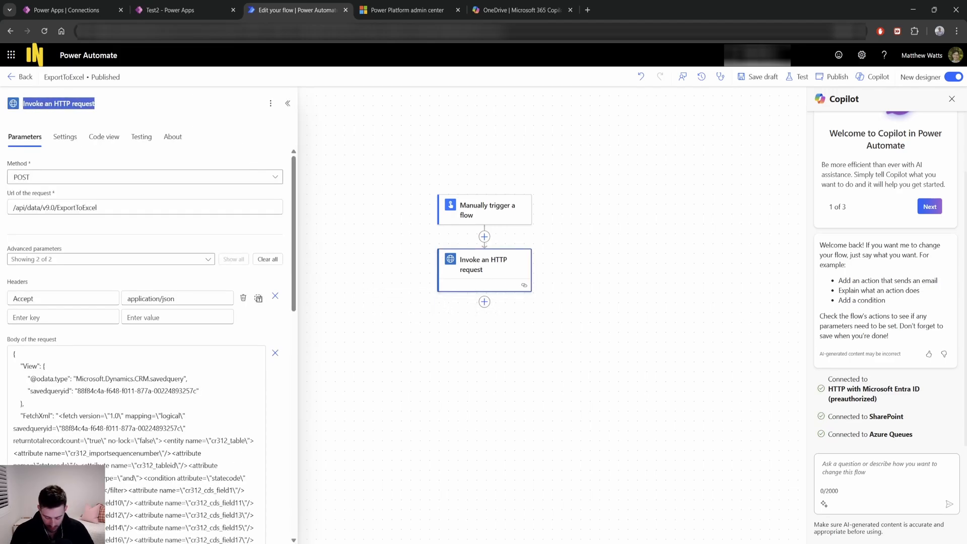
pyautogui.write('ExportToE')
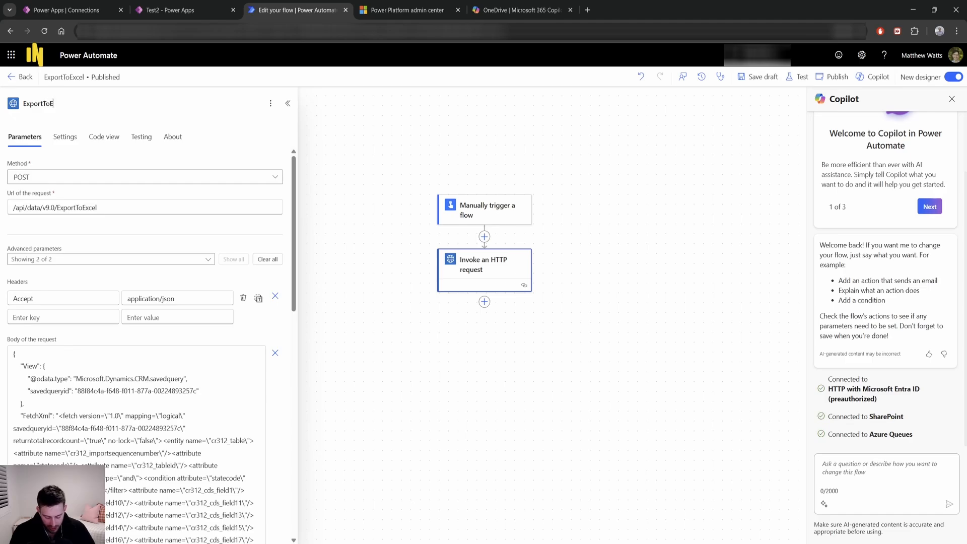
pyautogui.write('xcel')
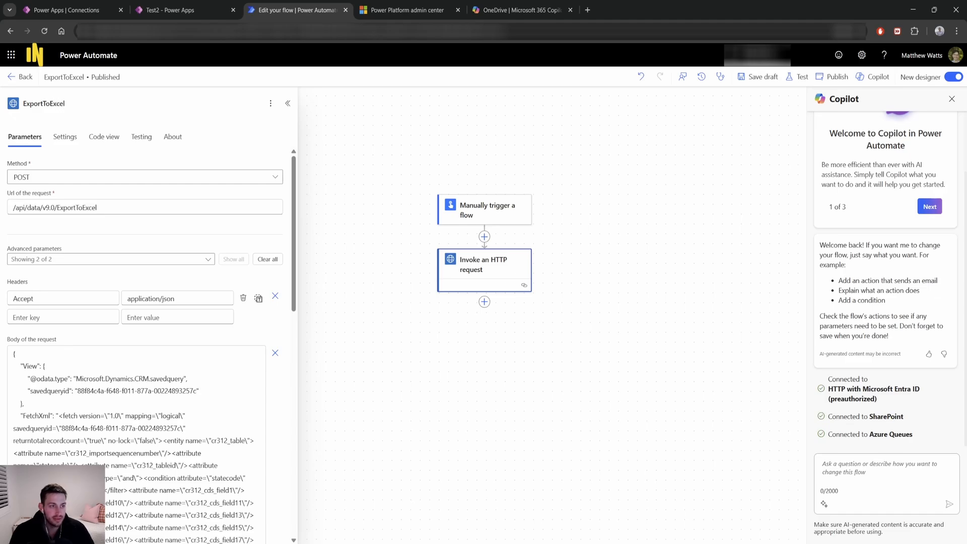
pyautogui.click(363, 196)
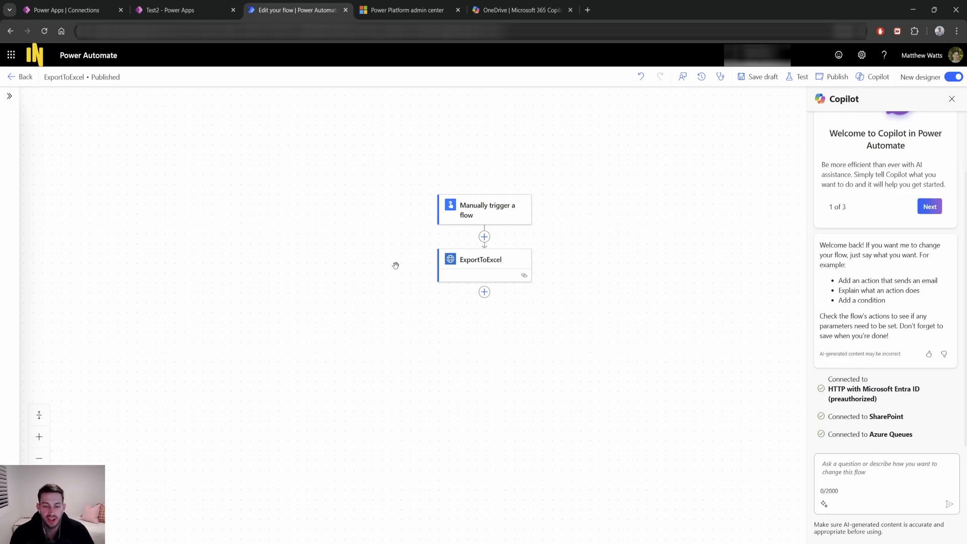
# Add a OneDrive for Business Create file action after the ExportToExcel action
pyautogui.click(484, 296)
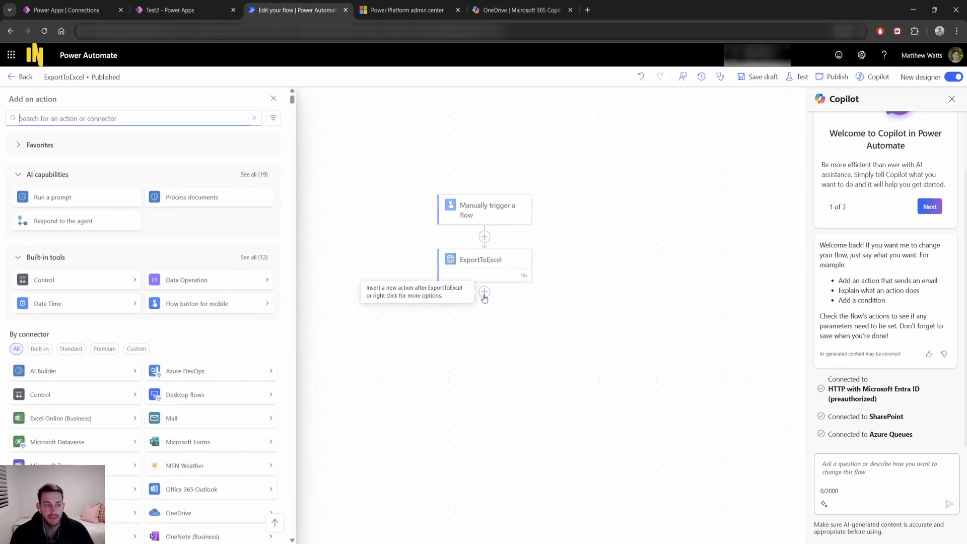
pyautogui.write('one dr')
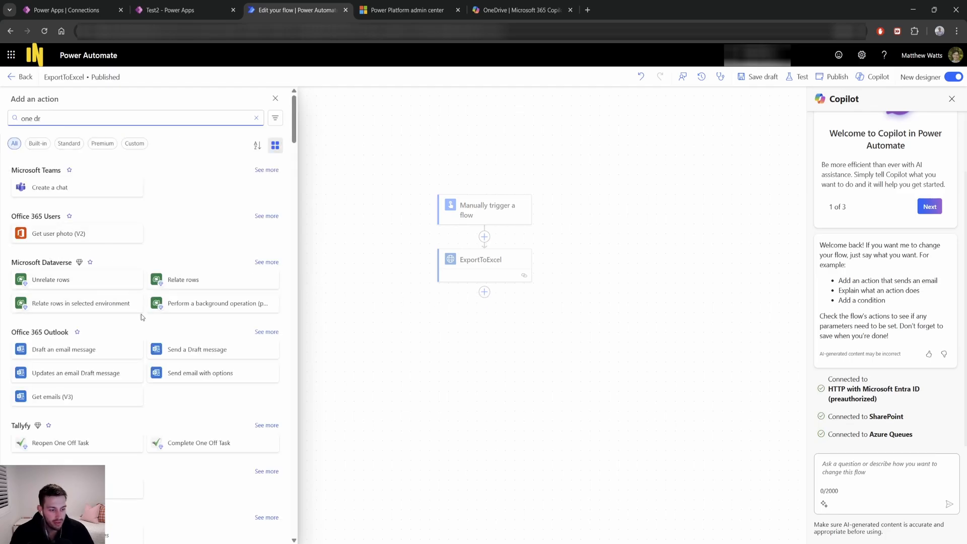
pyautogui.press('BackSpace')
pyautogui.press('BackSpace')
pyautogui.press('BackSpace')
pyautogui.write('drive')
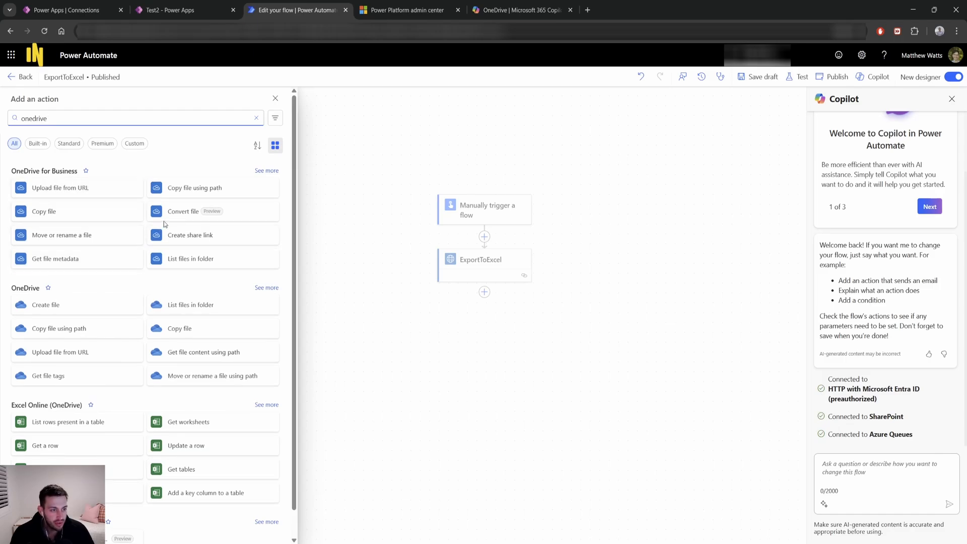
pyautogui.hotkey('ctrl', 'a')
pyautogui.write('create file')
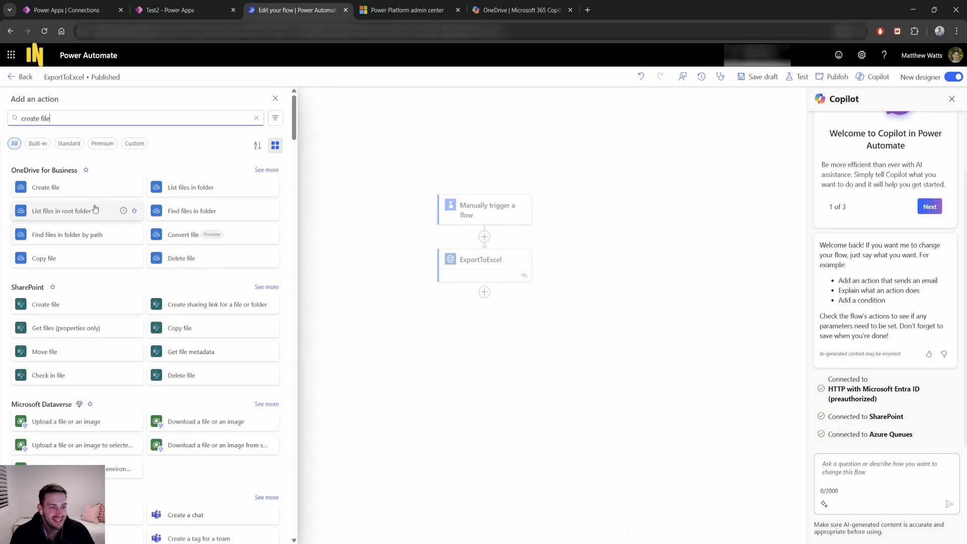
pyautogui.click(68, 195)
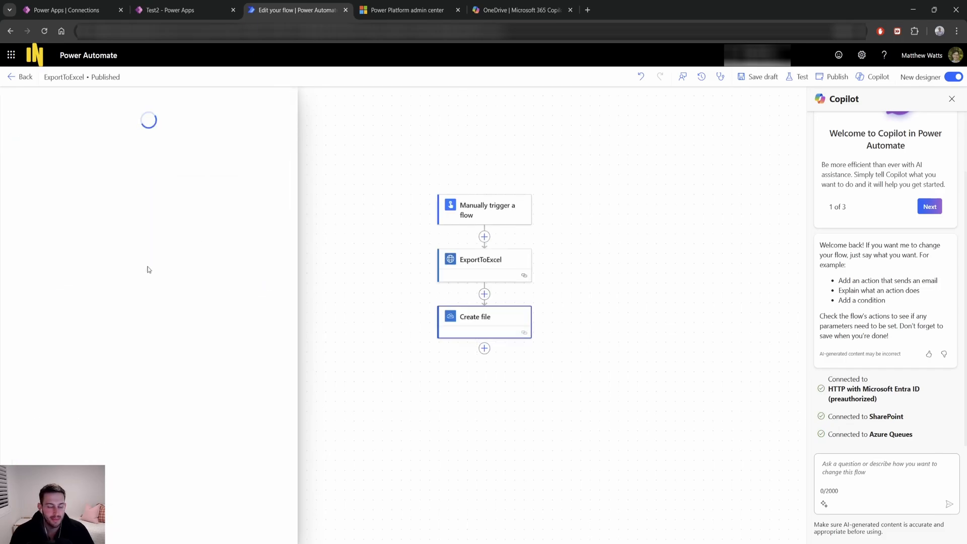
# Set the Create file action's folder path to /ExportToExcel and its file name to MattTest.xlsx
pyautogui.click(282, 177)
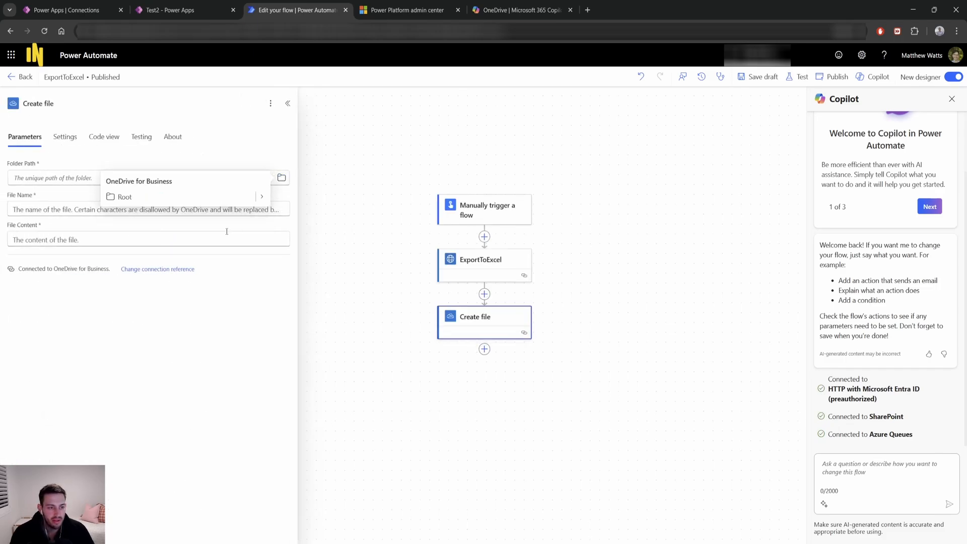
pyautogui.click(260, 197)
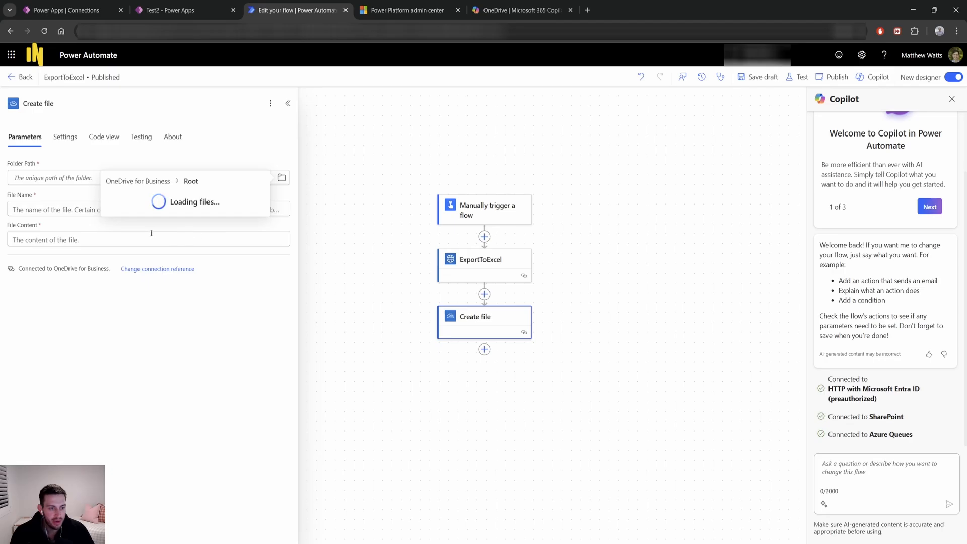
pyautogui.click(137, 298)
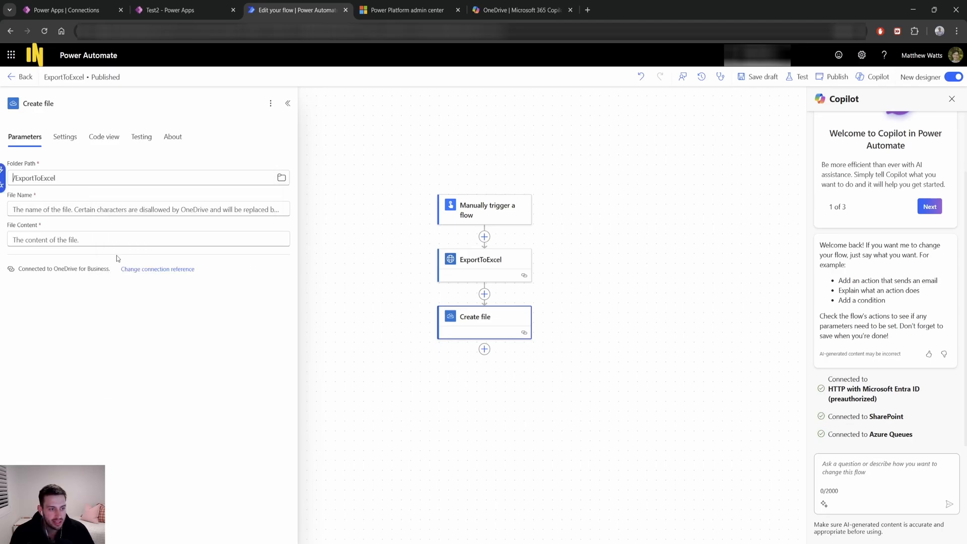
pyautogui.click(74, 211)
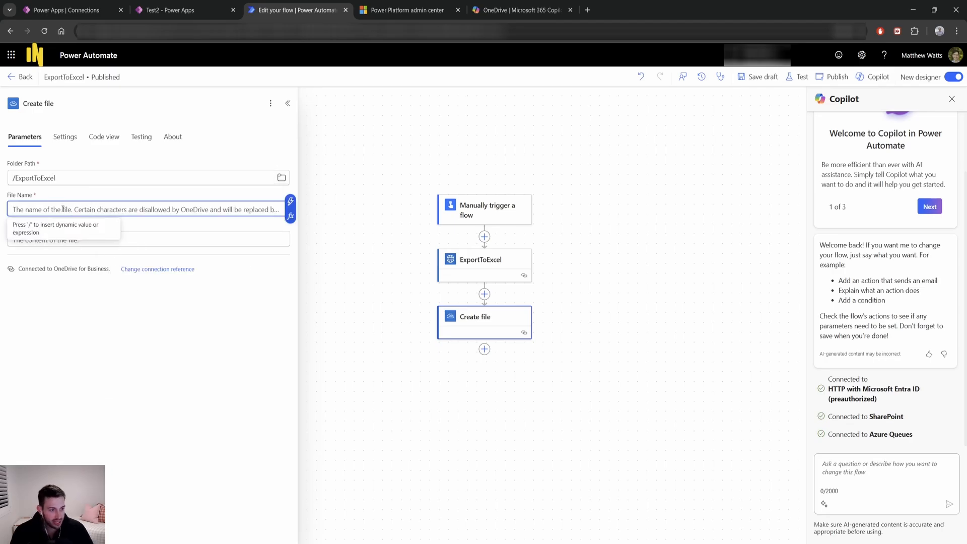
pyautogui.write('MattTes')
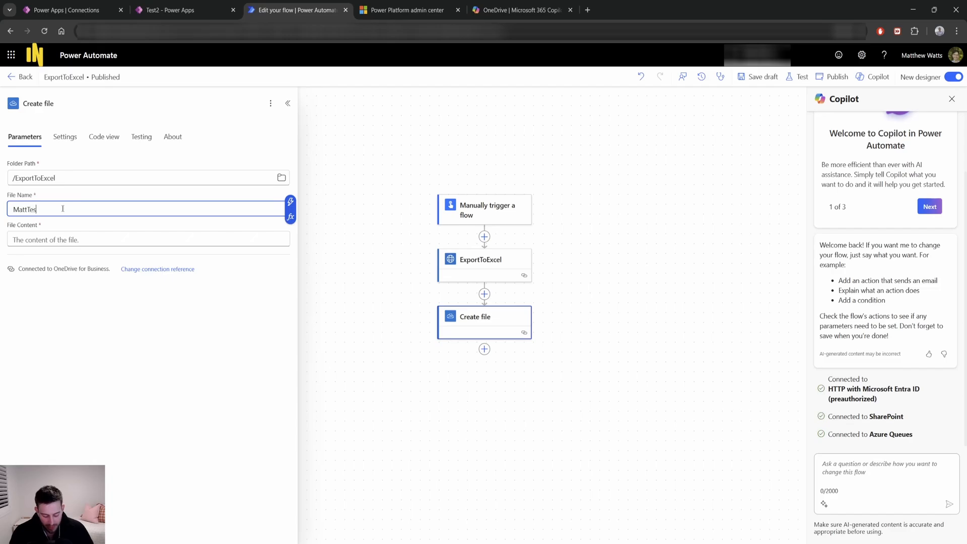
pyautogui.write('t ')
pyautogui.write('x')
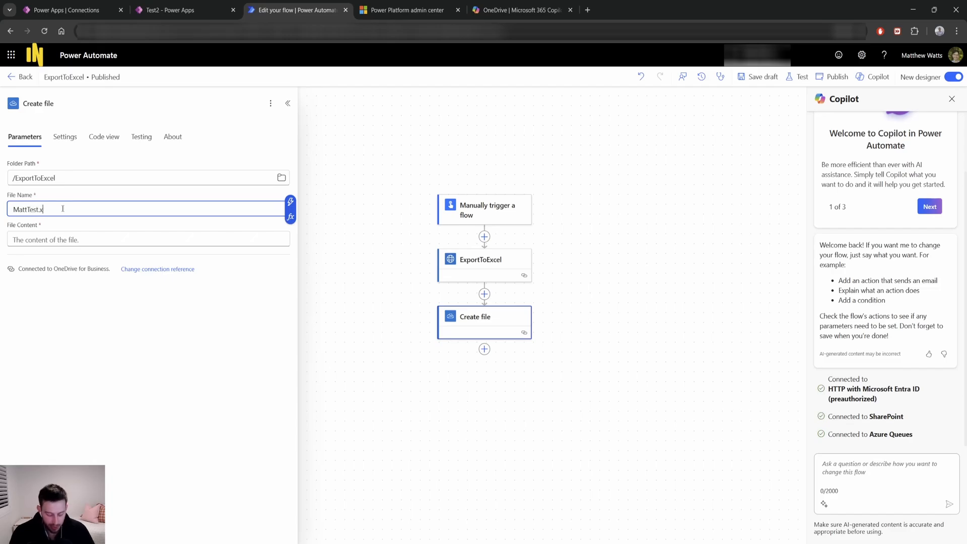
pyautogui.write('lsx')
pyautogui.click(61, 193)
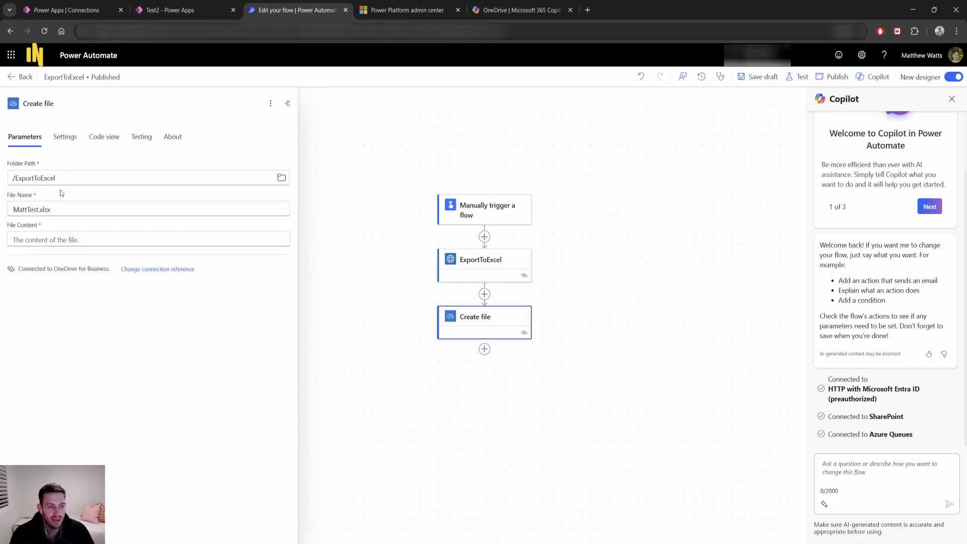
# Set the Create file action's file content to the expression base64ToBinary(outputs('ExportToExcel')?['body']?['ExcelFile'])
pyautogui.click(48, 239)
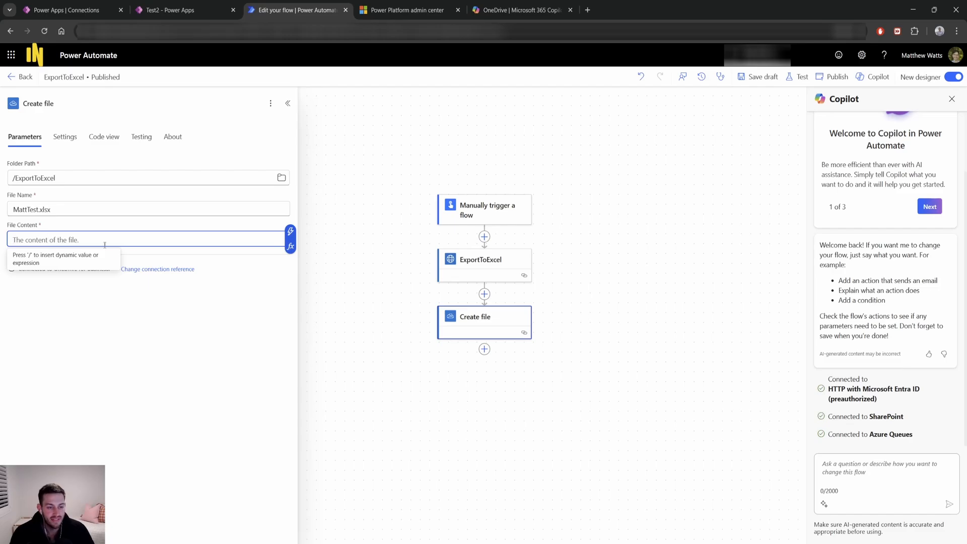
pyautogui.click(292, 247)
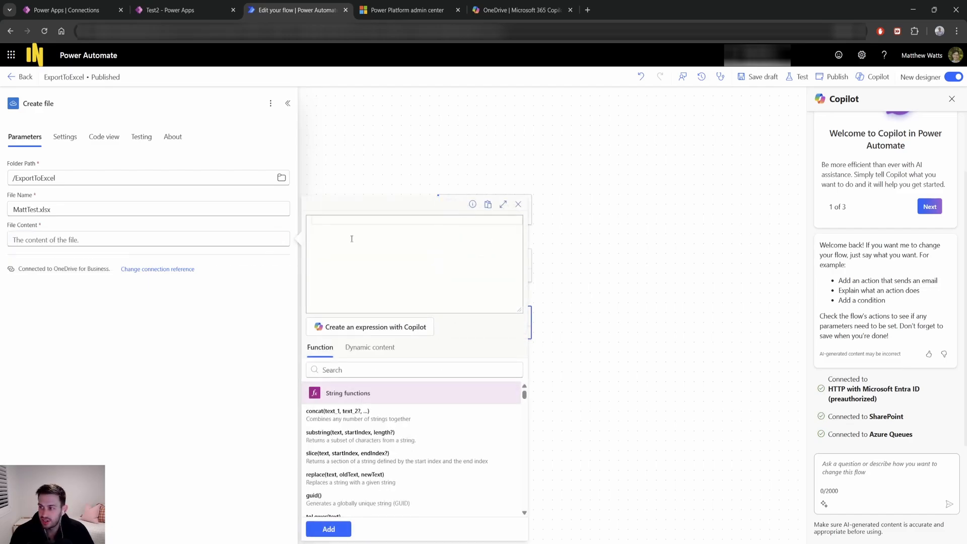
pyautogui.write('base')
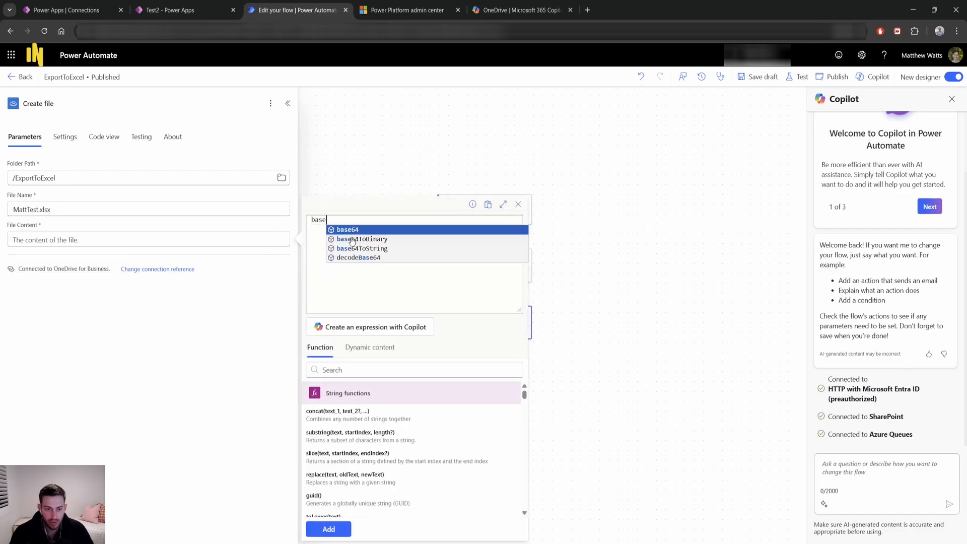
pyautogui.click(373, 239)
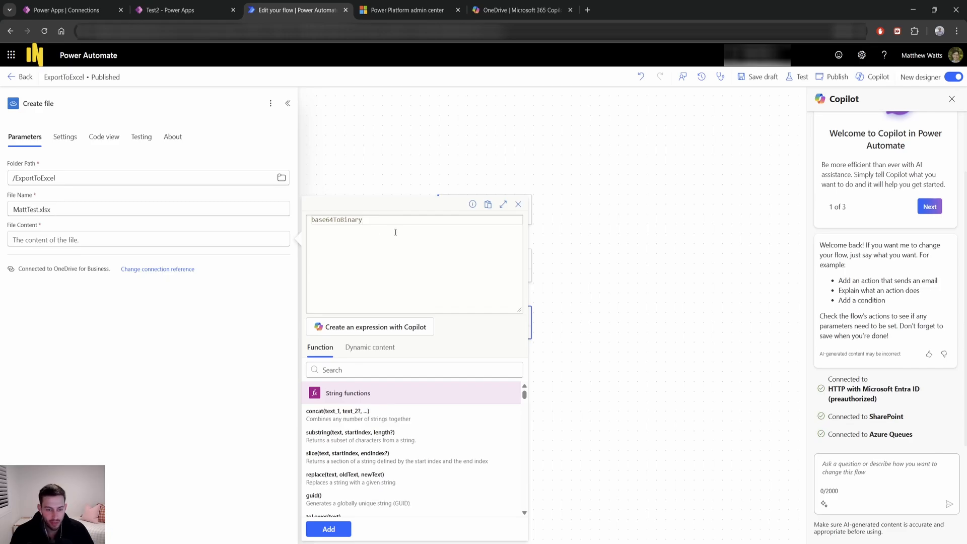
pyautogui.write('(o')
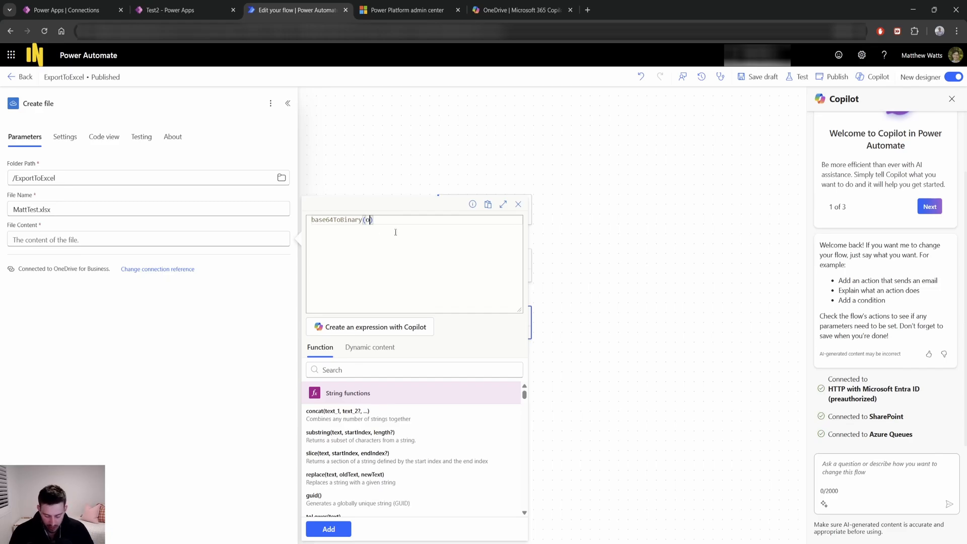
pyautogui.write('ut')
pyautogui.click(396, 231)
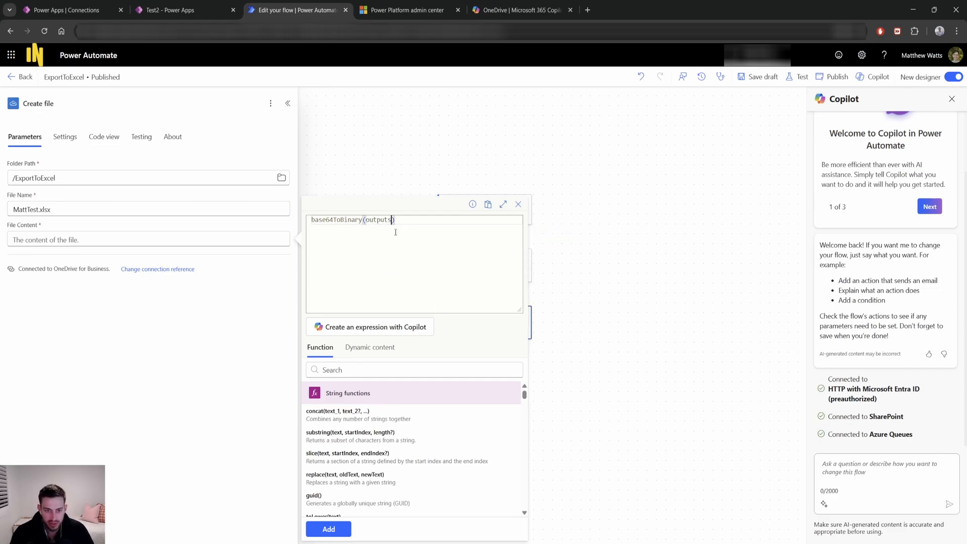
pyautogui.write("('")
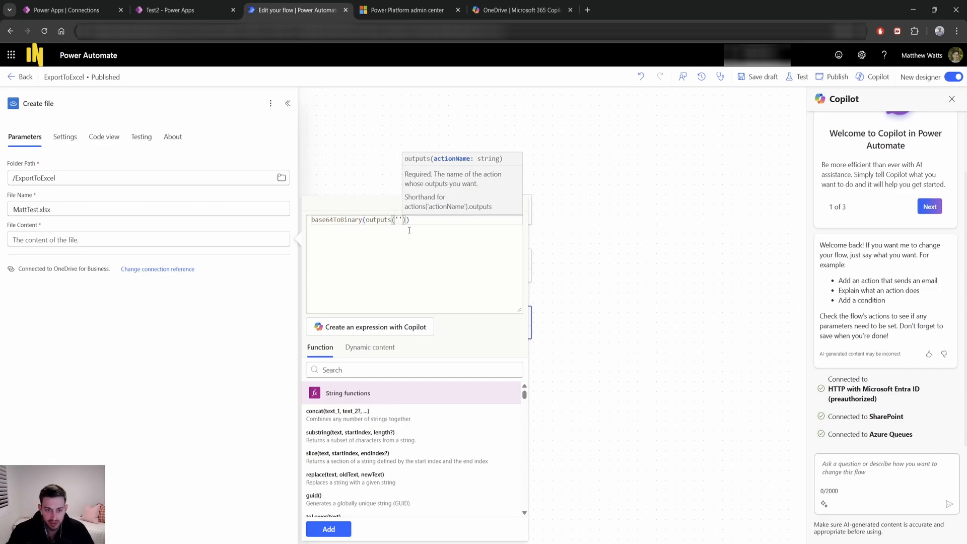
pyautogui.press('Left')
pyautogui.write('ExportToExce')
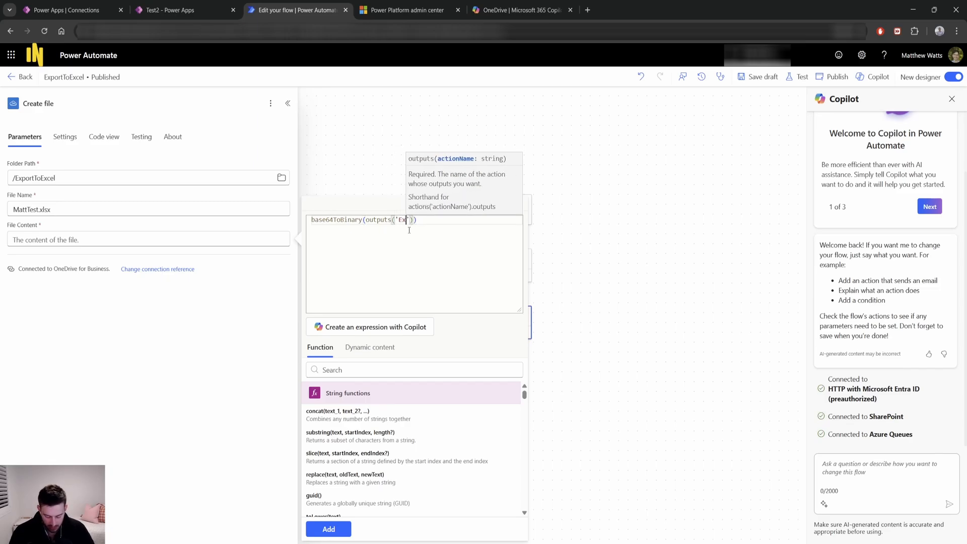
pyautogui.write('l')
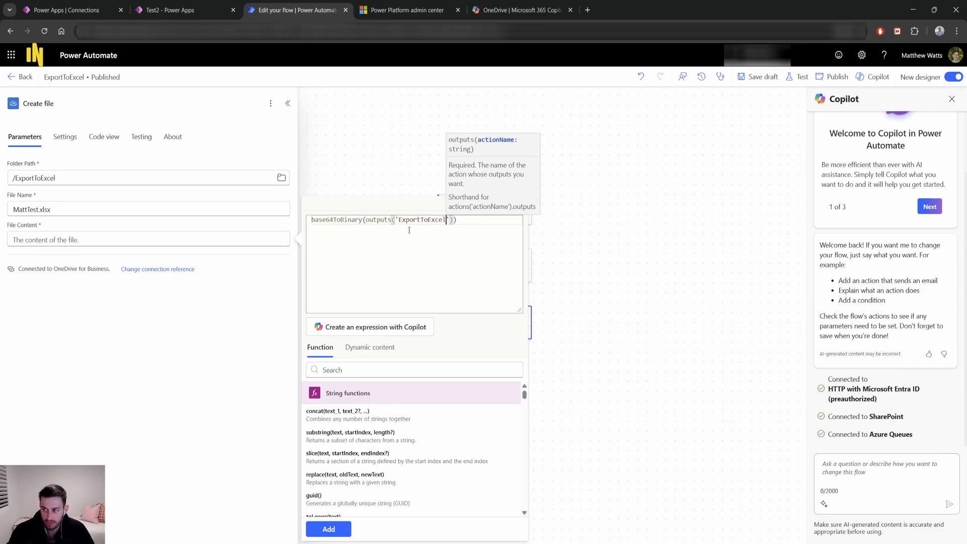
pyautogui.press('Right')
pyautogui.press('Right')
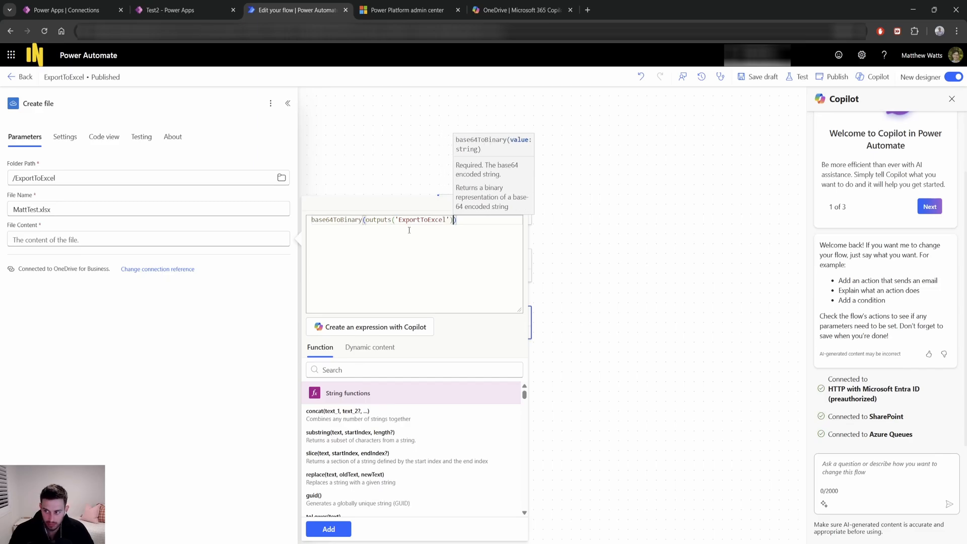
pyautogui.write('?[')
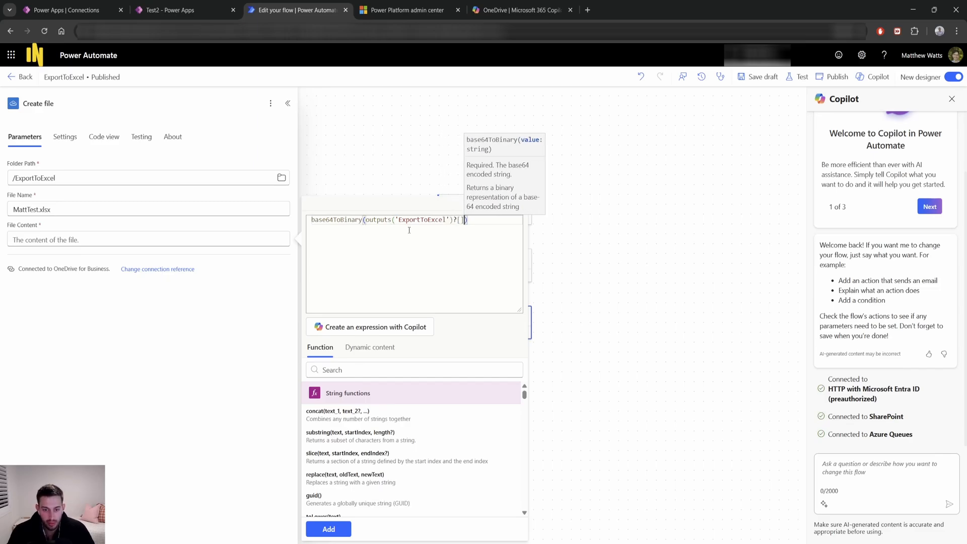
pyautogui.write("'body")
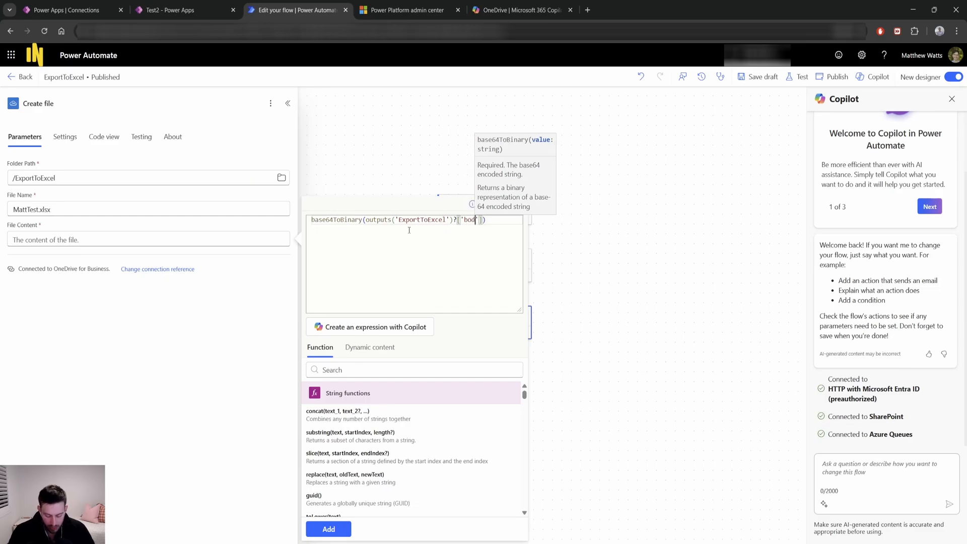
pyautogui.write("']?")
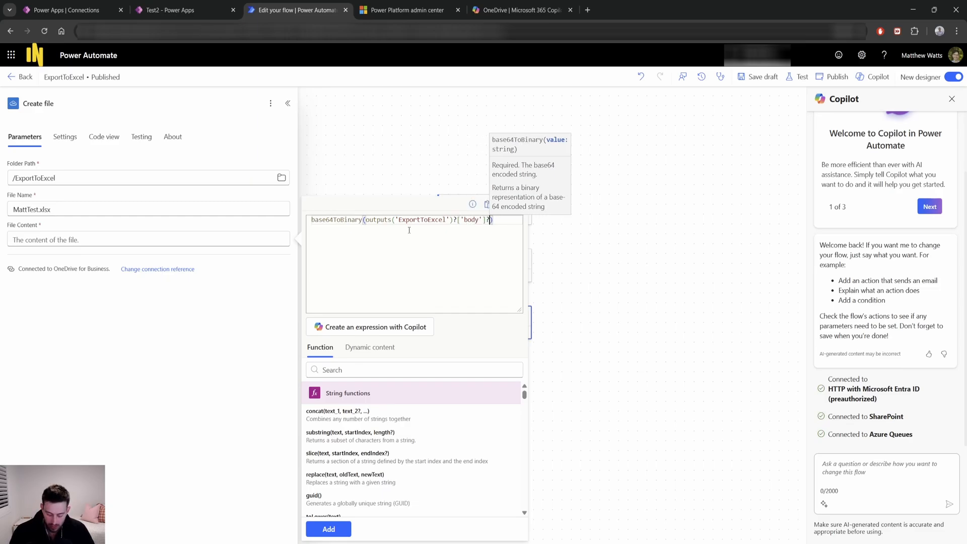
pyautogui.write("['")
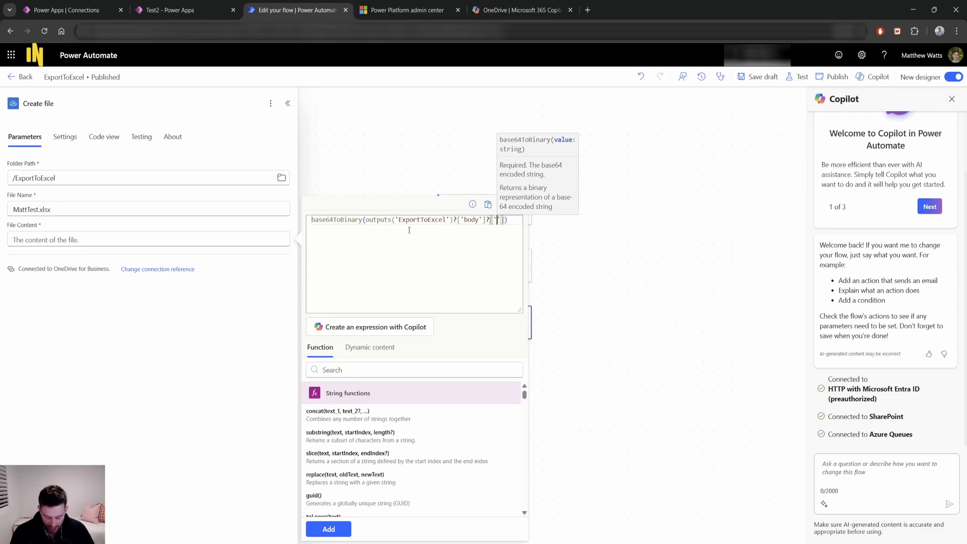
pyautogui.write('ExcelFil')
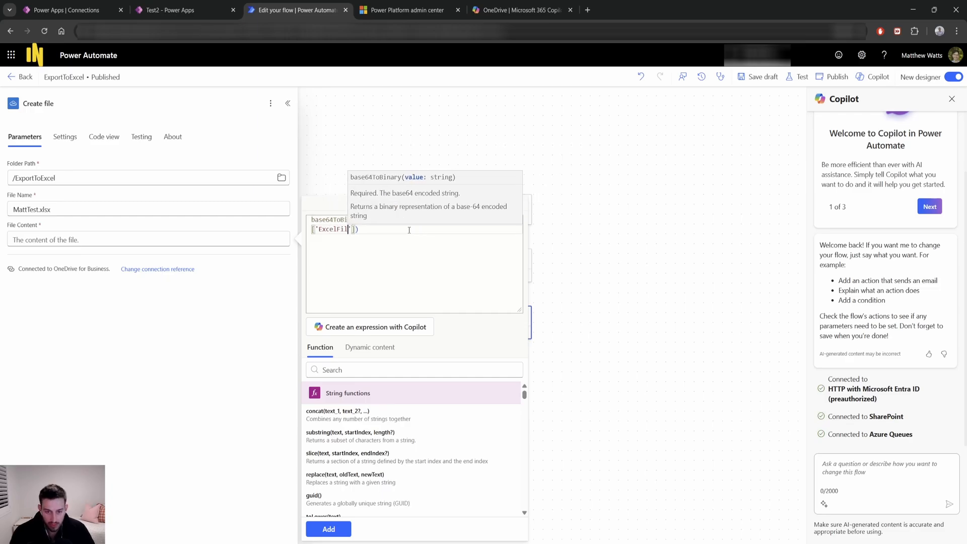
pyautogui.write('e')
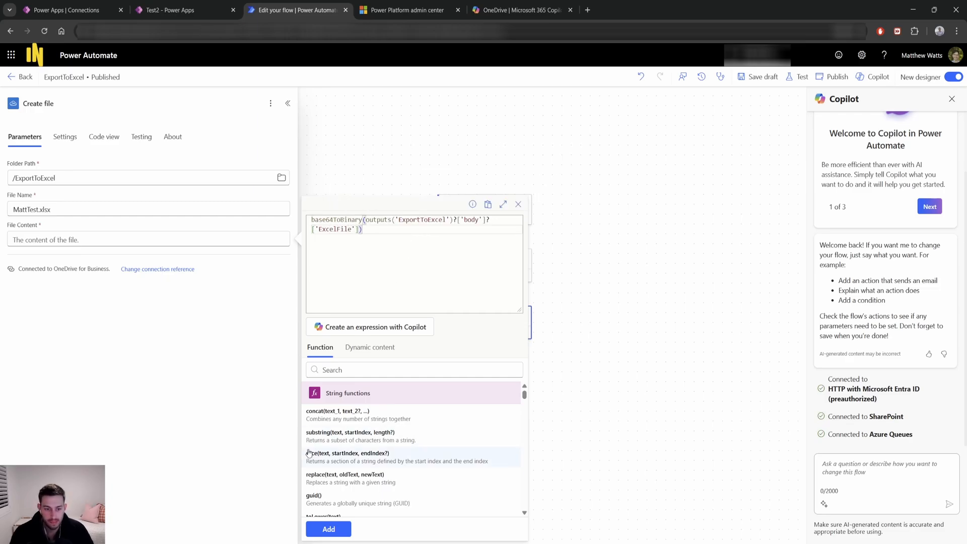
pyautogui.click(328, 529)
pyautogui.click(620, 297)
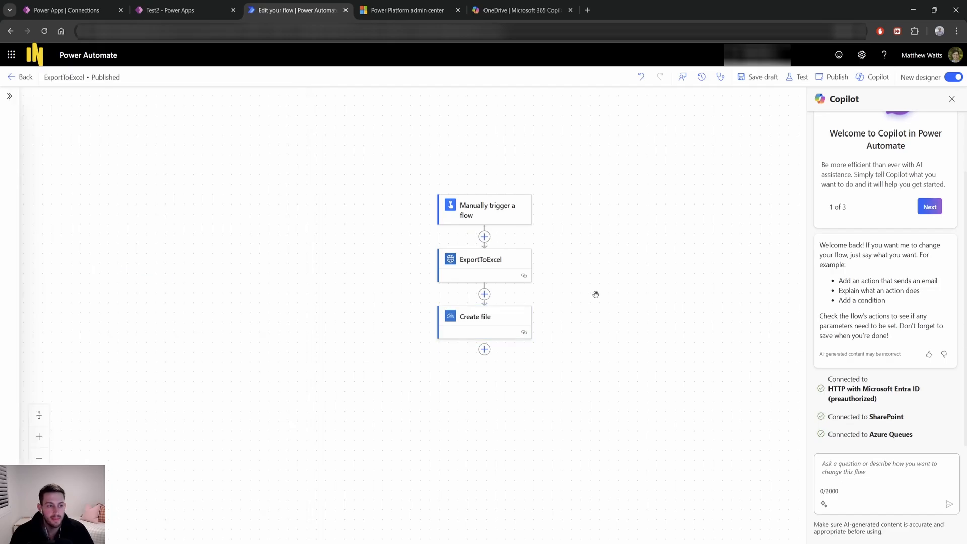
# Save the flow, test-run it, and check the ExportToExcel action's run duration
pyautogui.click(756, 77)
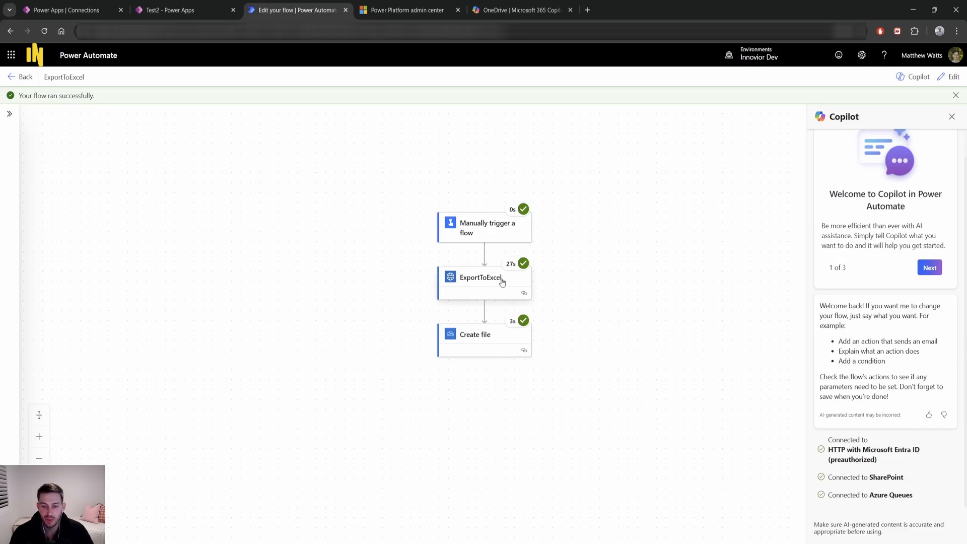
pyautogui.moveTo(515, 267)
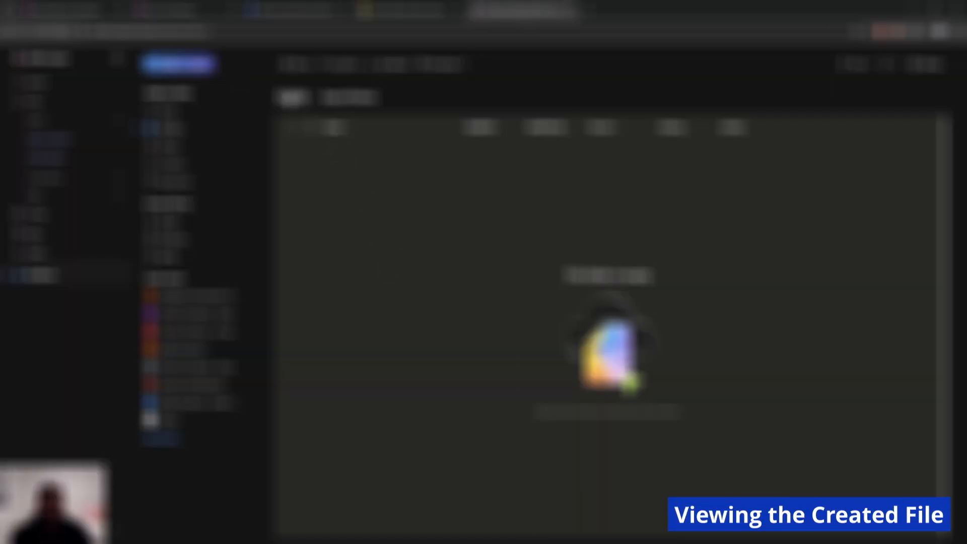
# Switch to the export folder in OneDrive and open the MattTest.xlsx file created by the flow
pyautogui.click(293, 98)
pyautogui.click(346, 289)
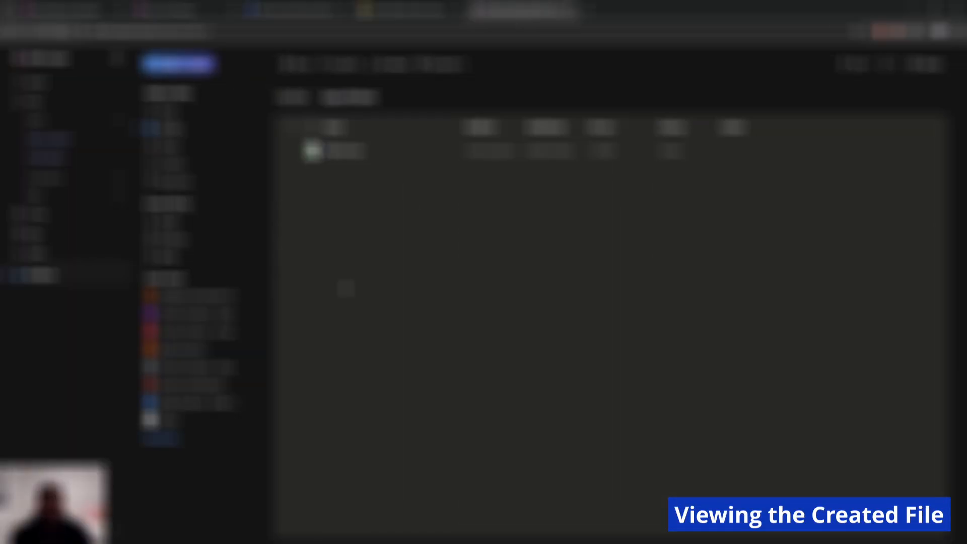
pyautogui.click(346, 151)
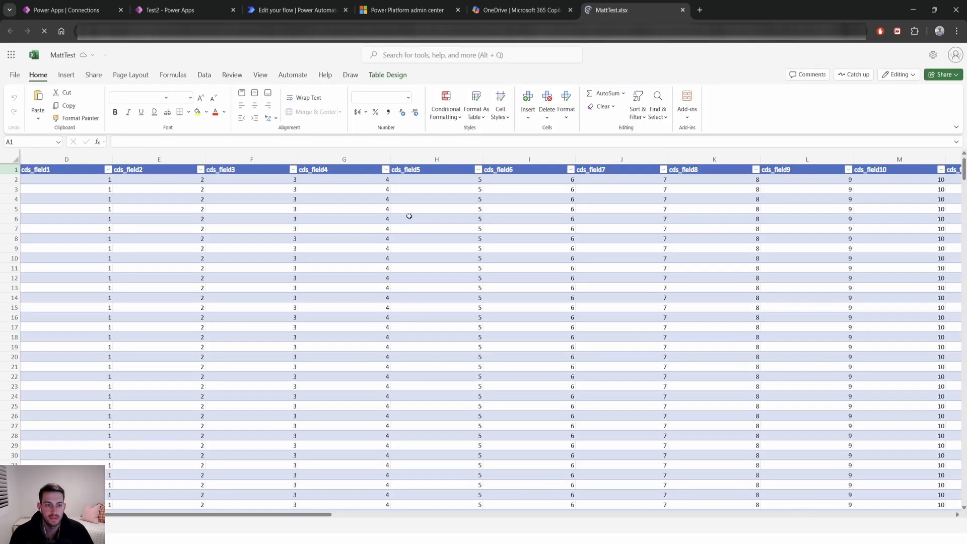
# Select the exported data from the cds_field1 header through the last column and row to examine its extent, and return to the table's start
pyautogui.click(72, 168)
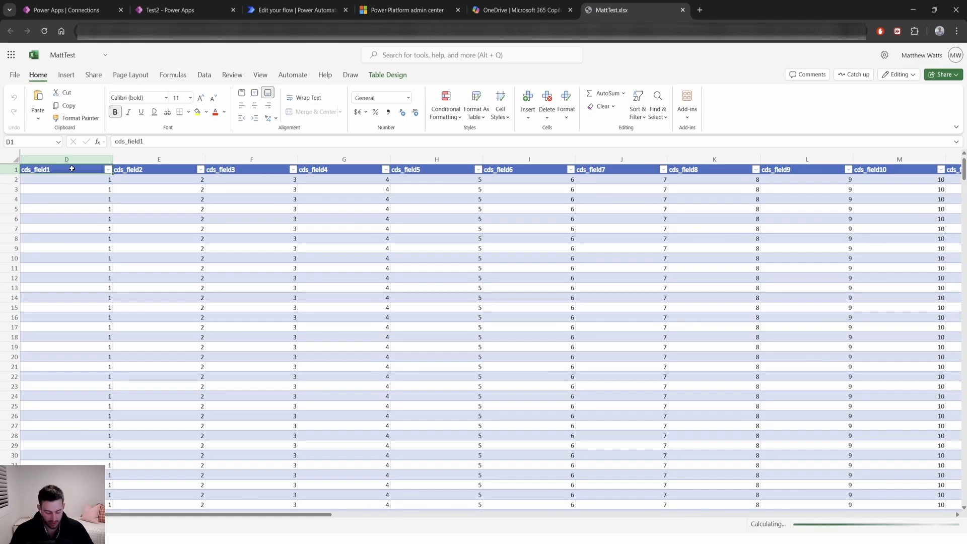
pyautogui.hotkey('ctrl', 'shift', 'Right')
pyautogui.hotkey('ctrl', 'shift', 'Down')
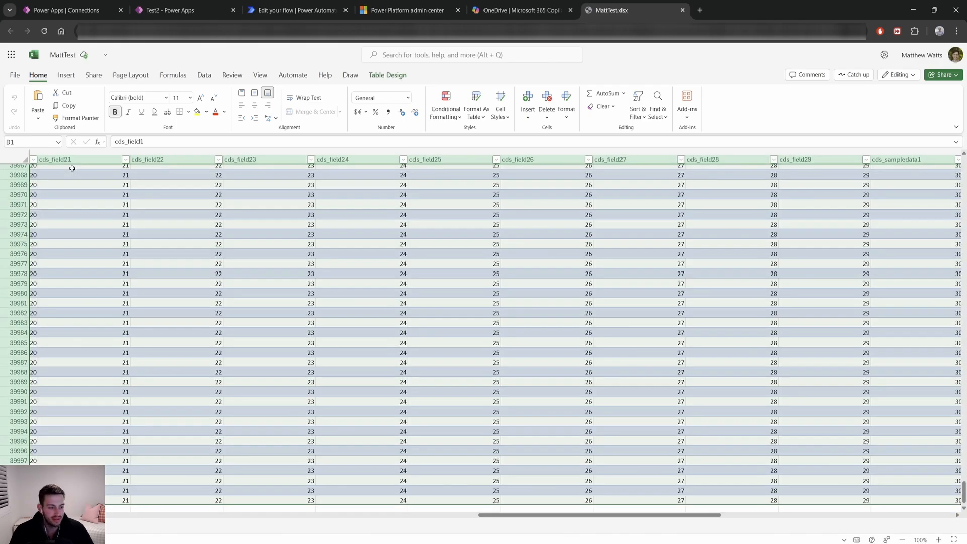
pyautogui.click(115, 234)
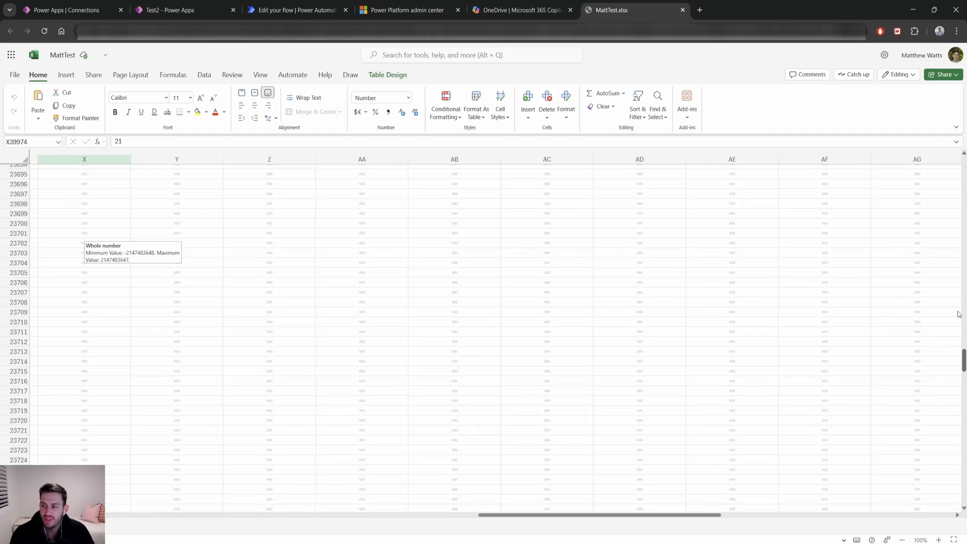
pyautogui.moveTo(963, 360); pyautogui.dragTo(964, 170)
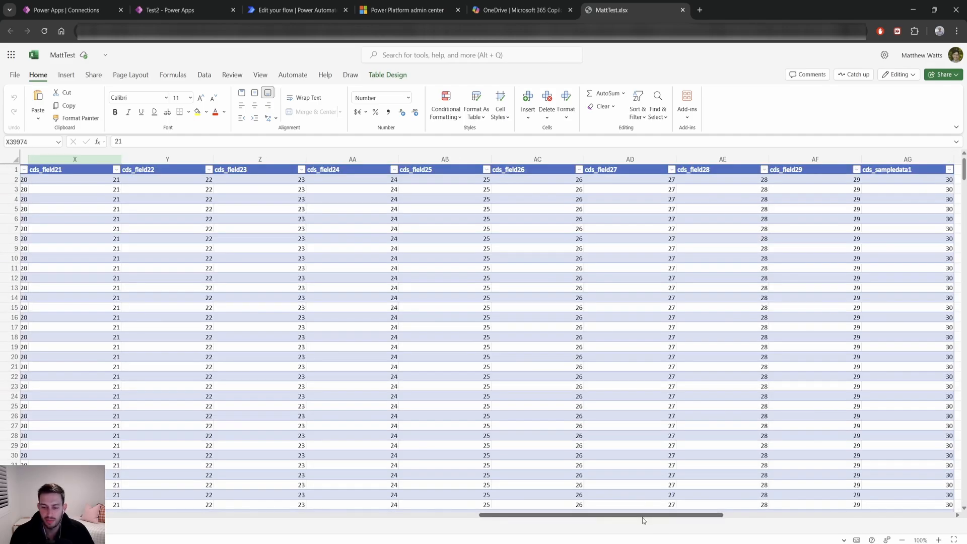
pyautogui.moveTo(642, 518); pyautogui.dragTo(149, 519)
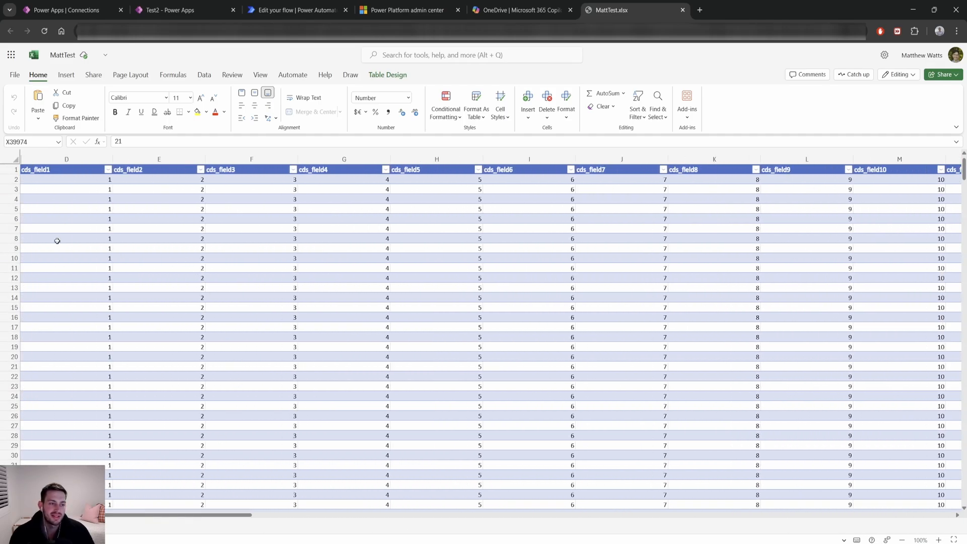
# Unhide columns A to C in front of the cds_field1 column
pyautogui.click(73, 207)
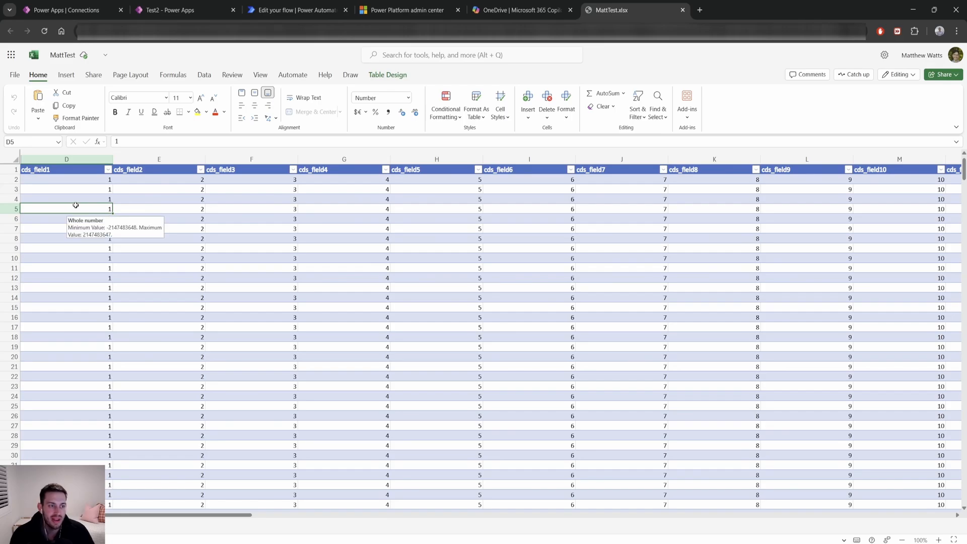
pyautogui.moveTo(67, 159); pyautogui.dragTo(252, 159)
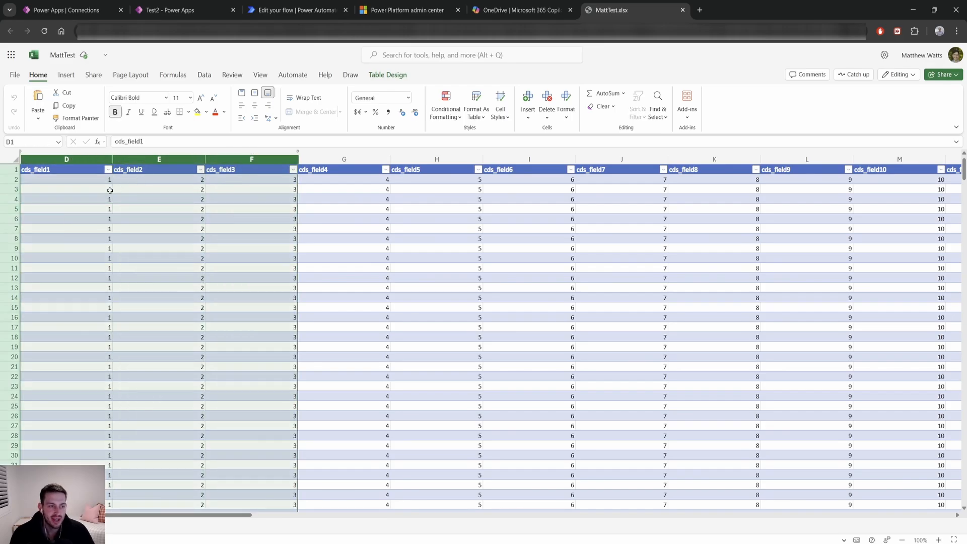
pyautogui.click(110, 198)
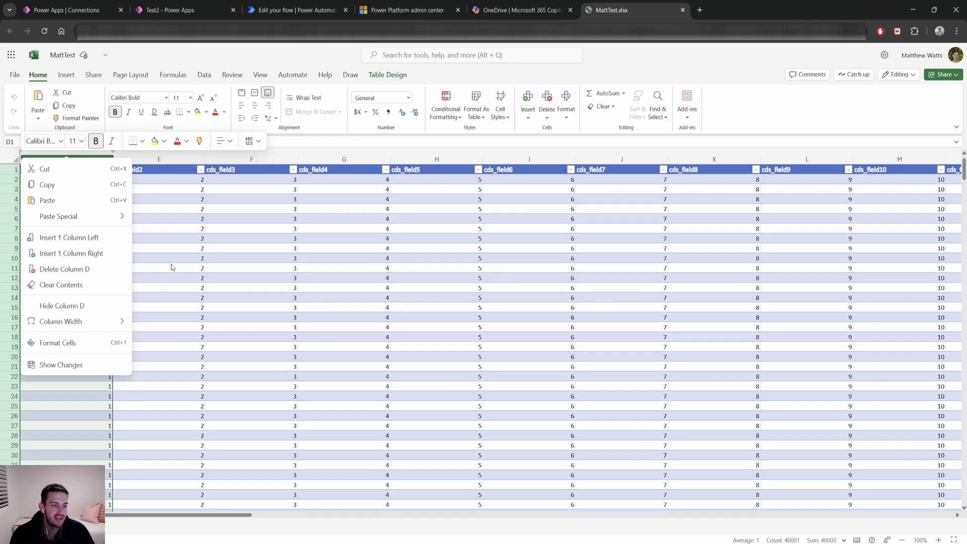
pyautogui.press('Escape')
pyautogui.click(43, 201)
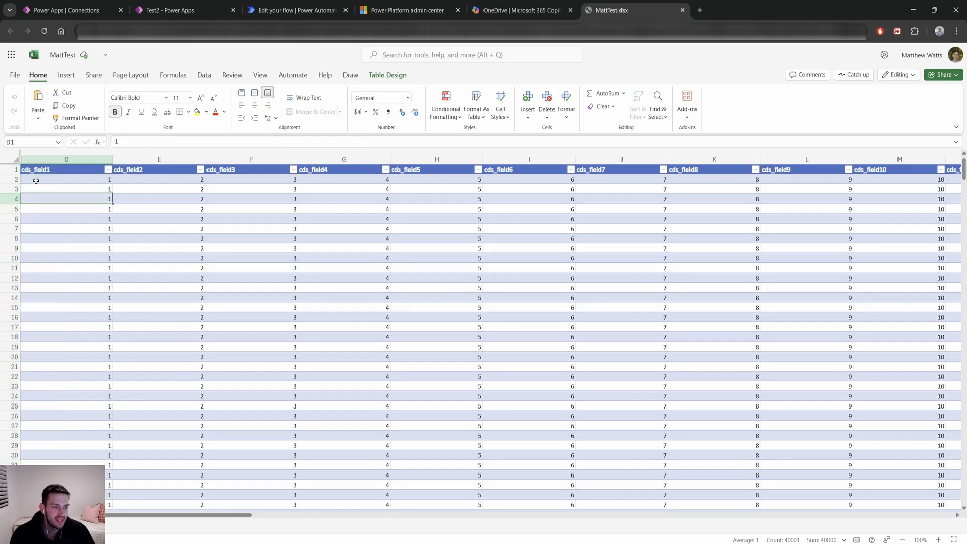
pyautogui.rightClick(21, 160)
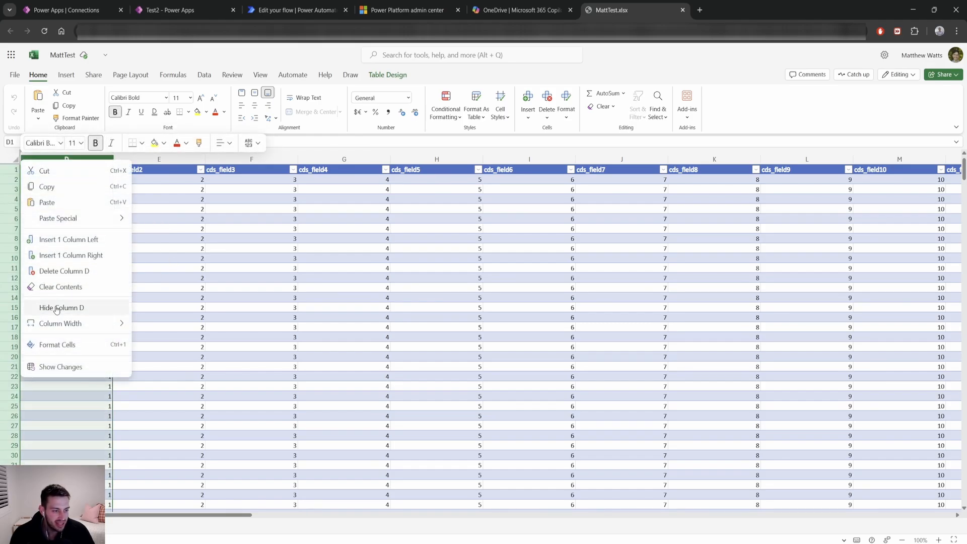
pyautogui.press('Escape')
pyautogui.doubleClick(20, 159)
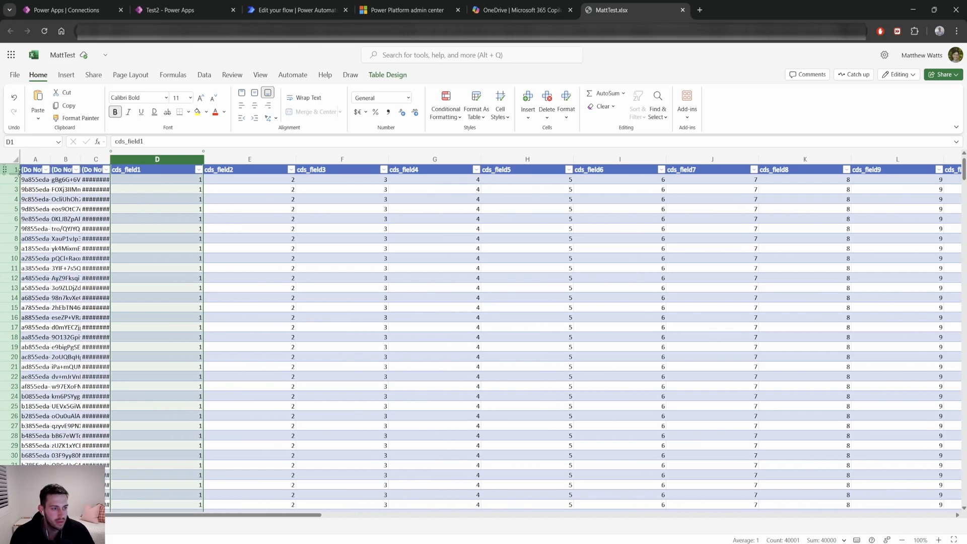
# Autofit the widths of columns A and B to their contents
pyautogui.click(145, 217)
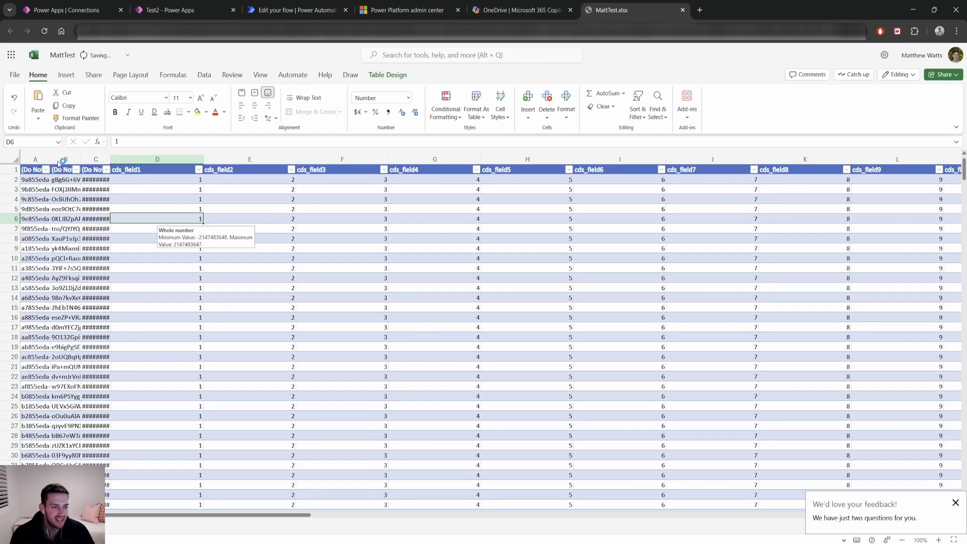
pyautogui.doubleClick(51, 160)
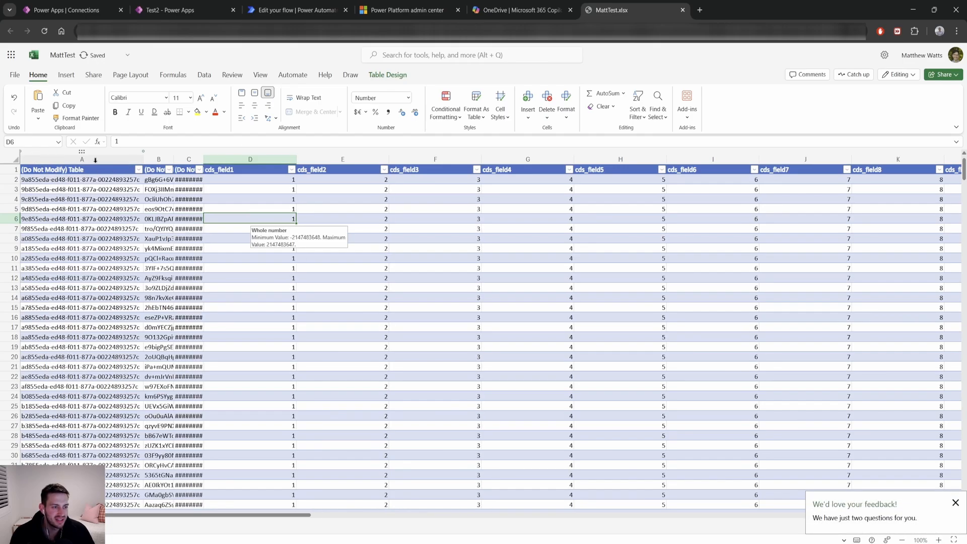
pyautogui.doubleClick(175, 160)
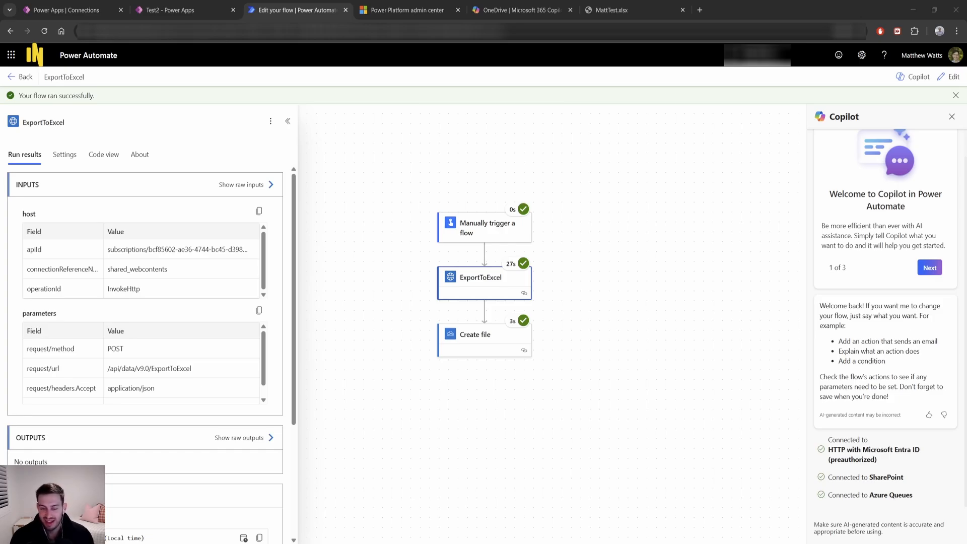
# Switch to Power Automate and examine the ExportToExcel action's timeout setting and run duration
pyautogui.click(64, 154)
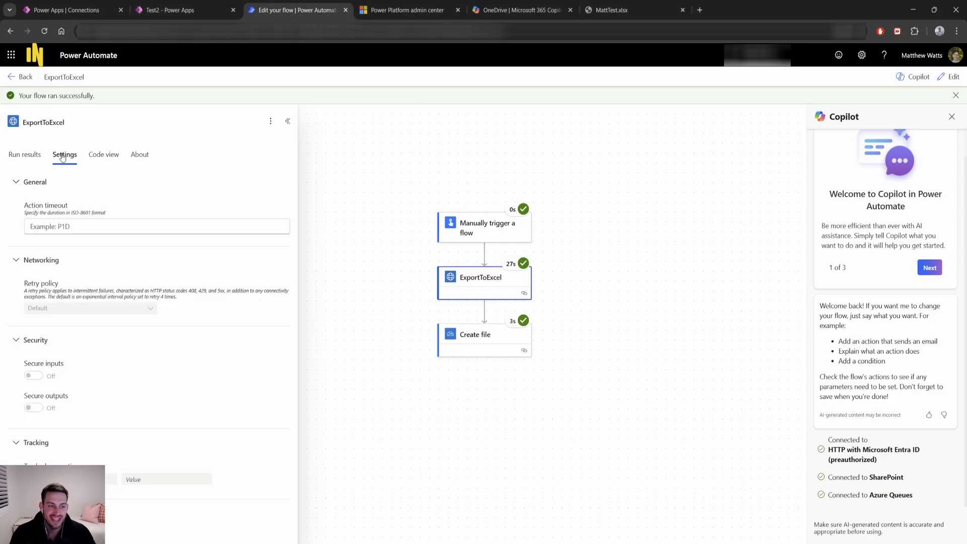
pyautogui.click(62, 228)
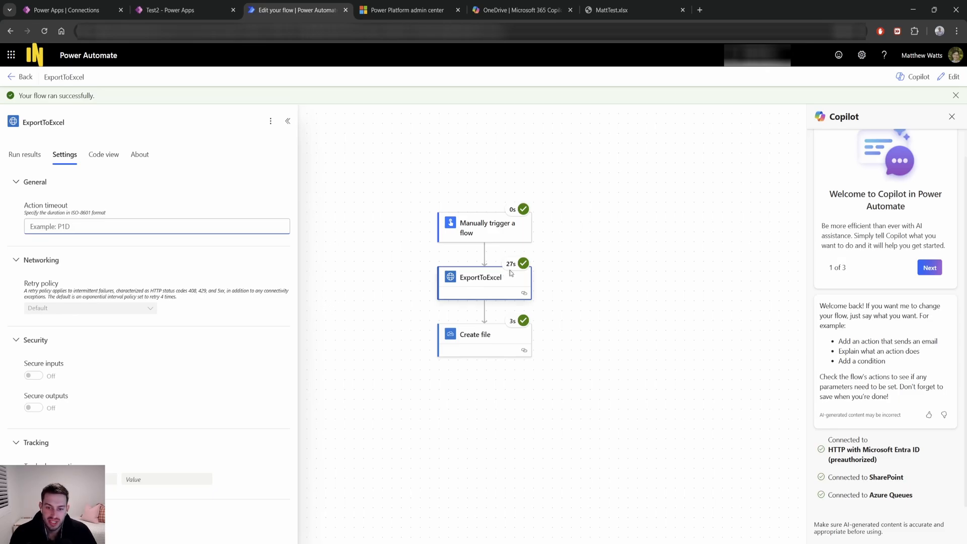
pyautogui.moveTo(510, 269)
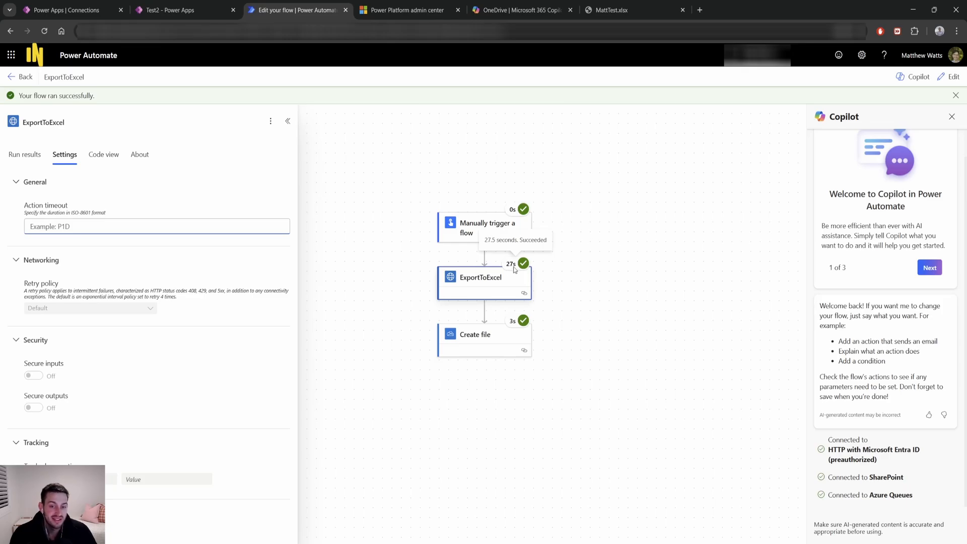